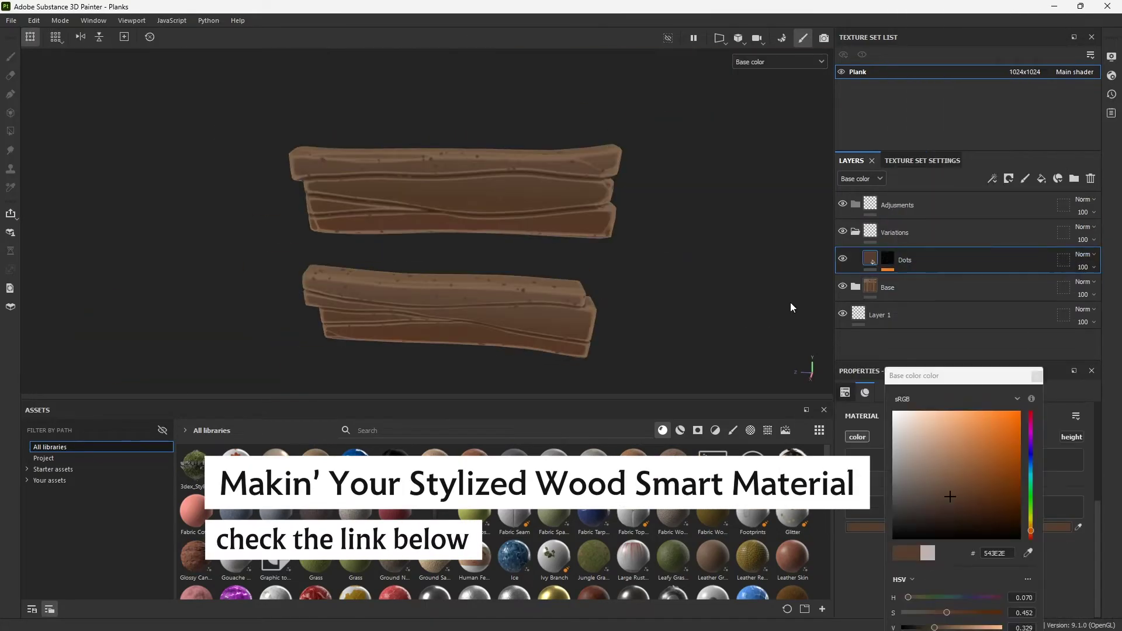
Set the Variations folder to Passthrough, and adjust the Dots layer's opacity and the blend mode in its mask
left_click(1085, 226)
left_click(1055, 247)
left_click(1082, 267)
left_click_drag(1098, 291, 1074, 292)
left_click(1052, 281)
left_click(1049, 51)
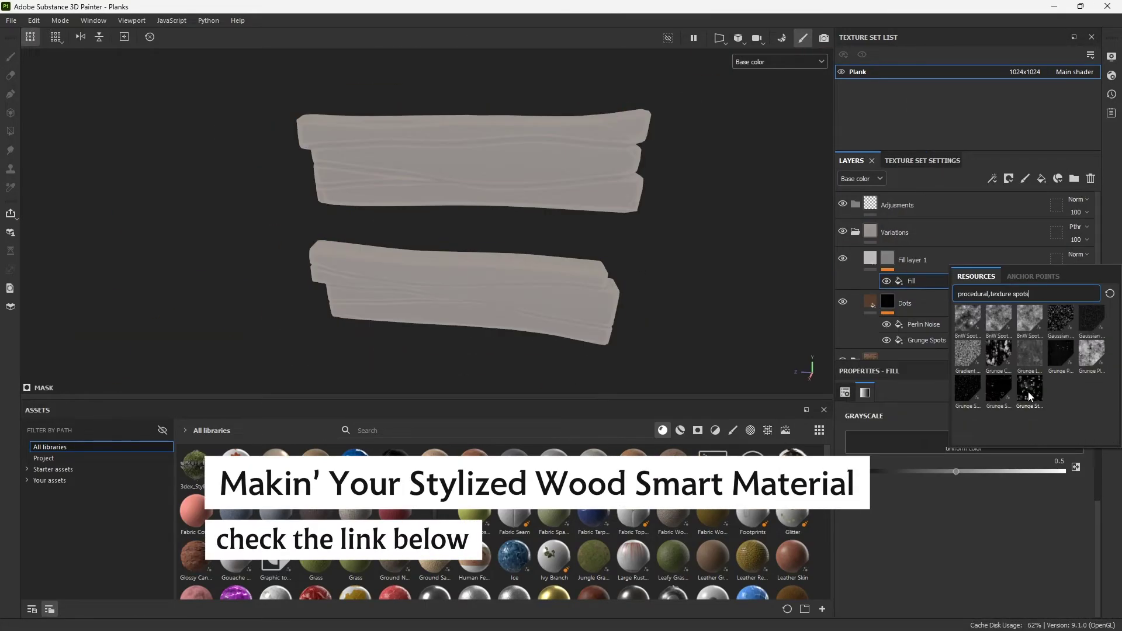
Apply a grunge texture from the spots search to the mask fill of Fill layer 1 and fine-tune it
left_click(1029, 391)
left_click_drag(882, 566, 888, 566)
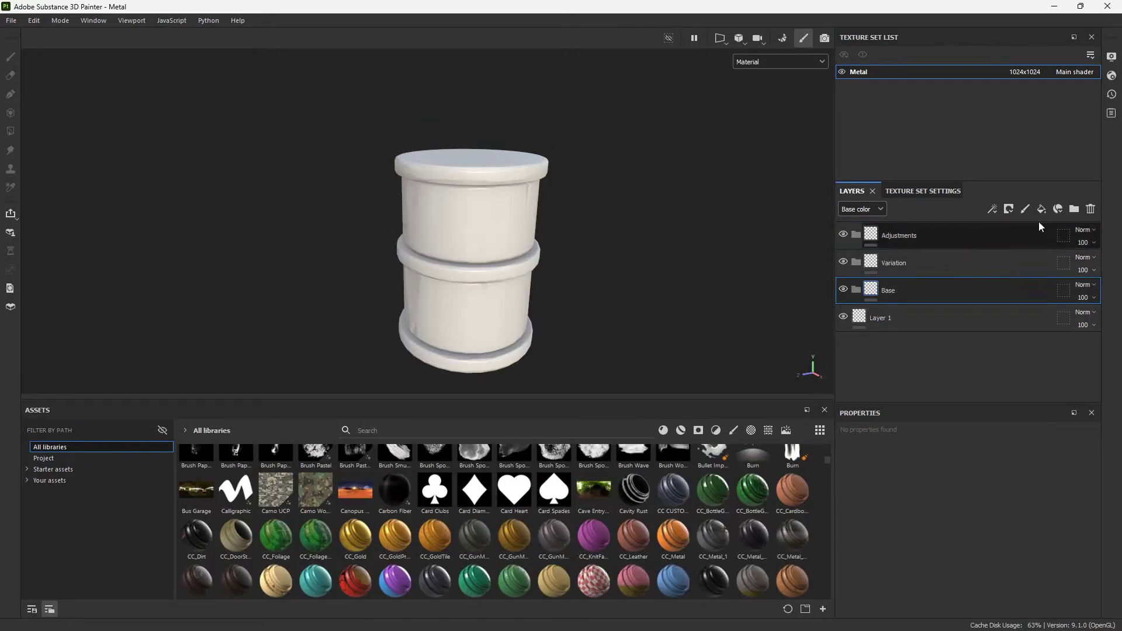
Add a fill layer named Base inside the Base folder and give it a medium blue-grey base color
left_click(1041, 209)
scroll(900, 526, "up", 2)
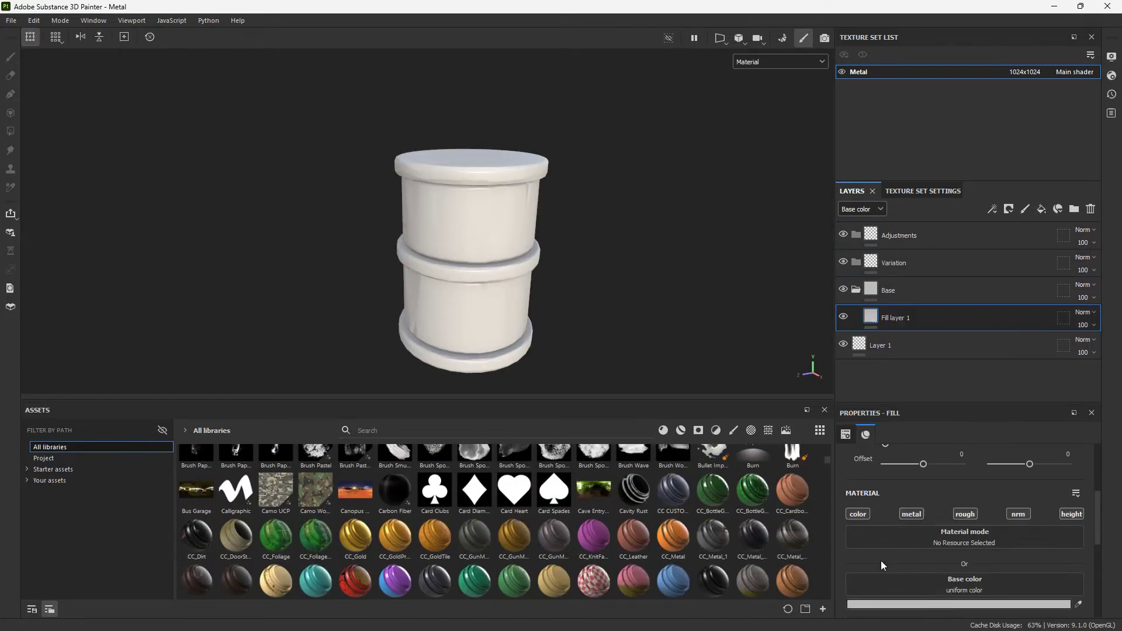
left_click(948, 533)
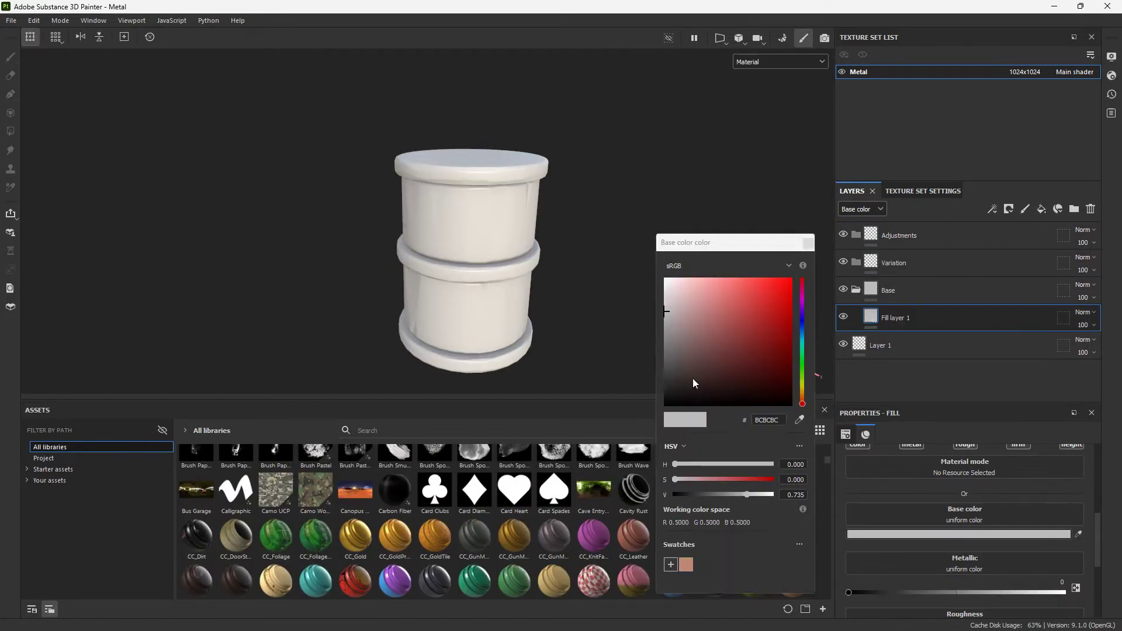
left_click(670, 332)
left_click(803, 338)
left_click(674, 342)
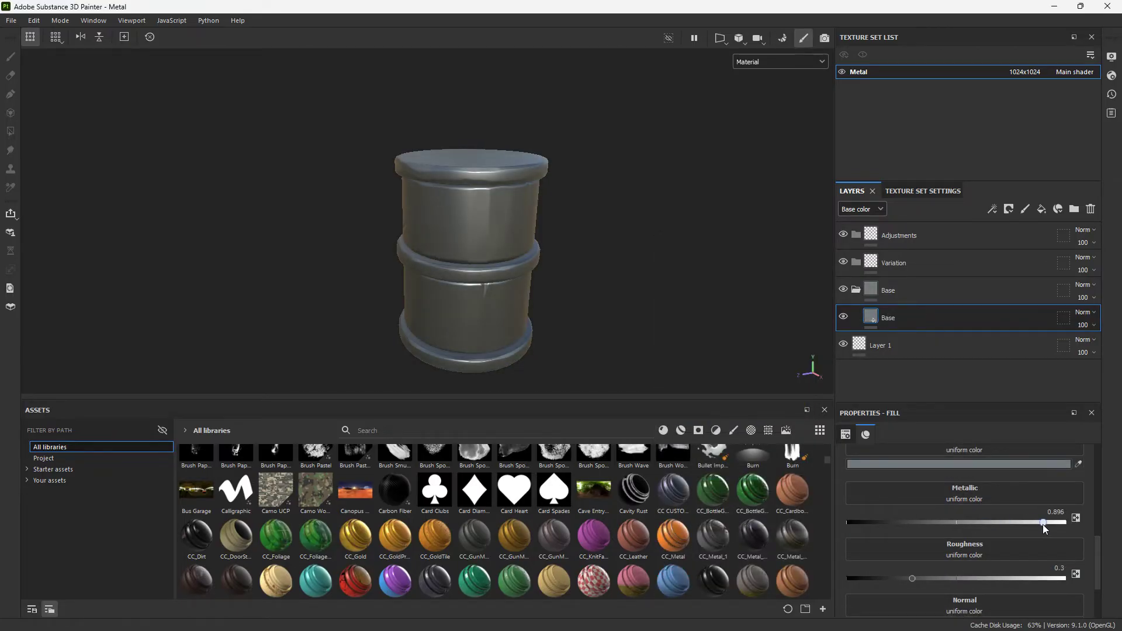
Set the Base fill layer's metallic to about 0.9067 and its roughness to about 0.4427
left_click_drag(1042, 524, 1044, 524)
left_click_drag(918, 577, 939, 580)
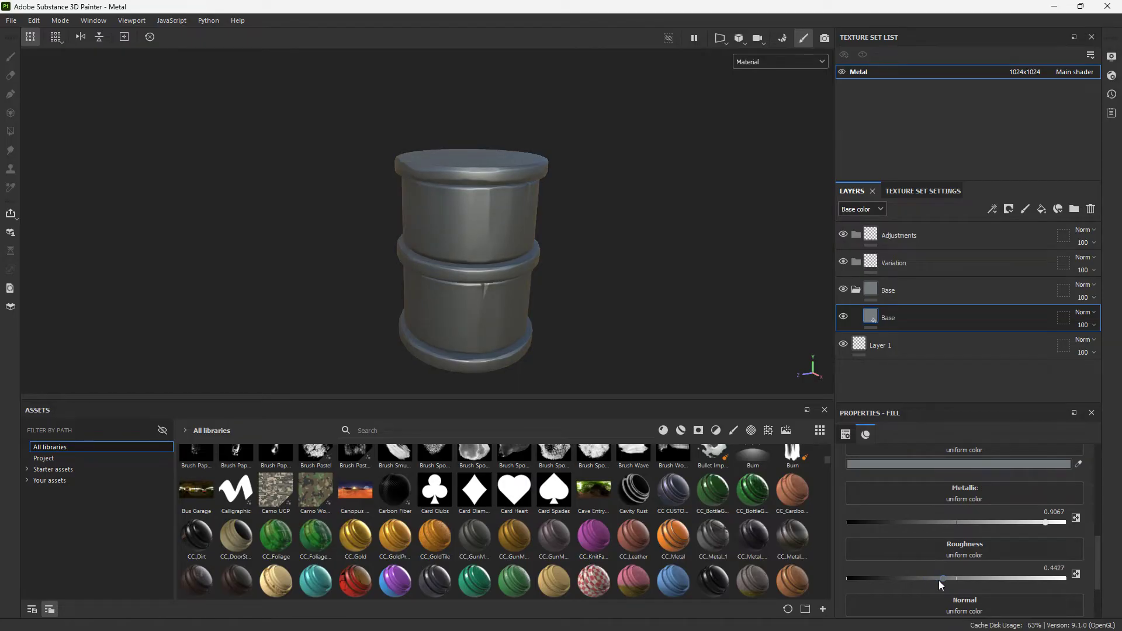
left_click_drag(333, 192, 313, 167, "alt")
scroll(466, 176, "down", 2)
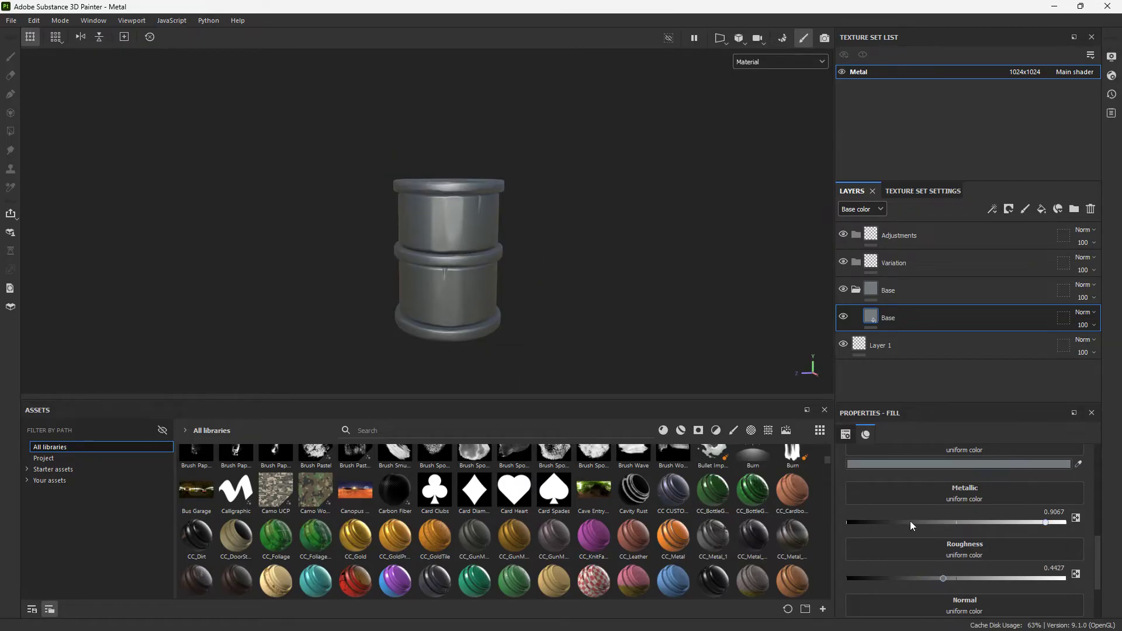
left_click_drag(584, 281, 638, 266, "alt")
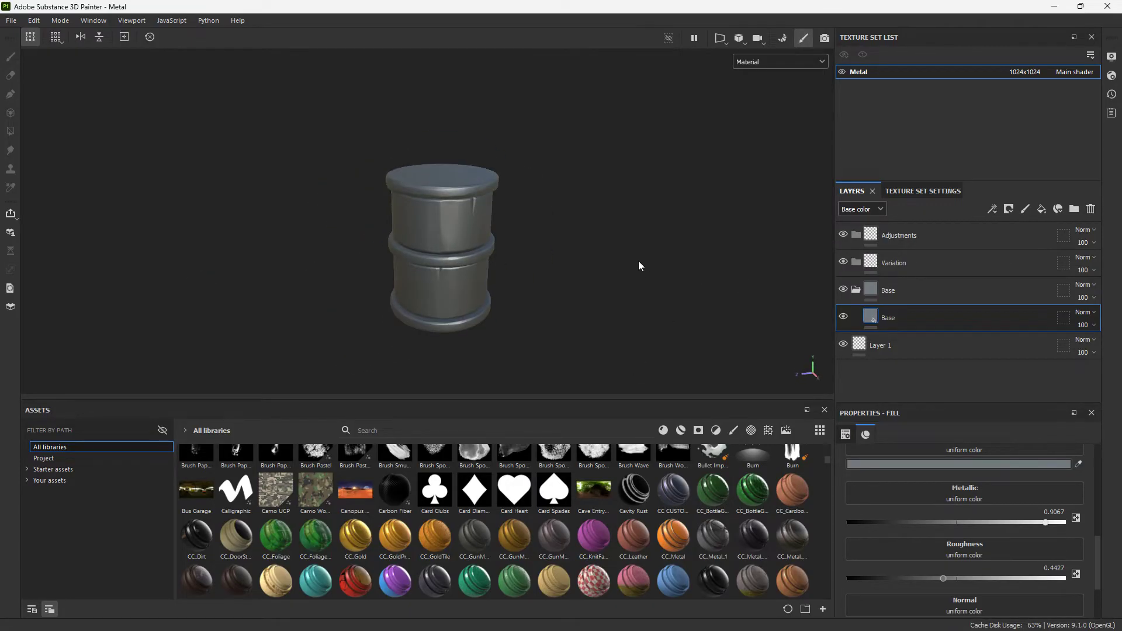
left_click_drag(472, 282, 443, 248, "alt")
left_click_drag(539, 267, 613, 256, "alt")
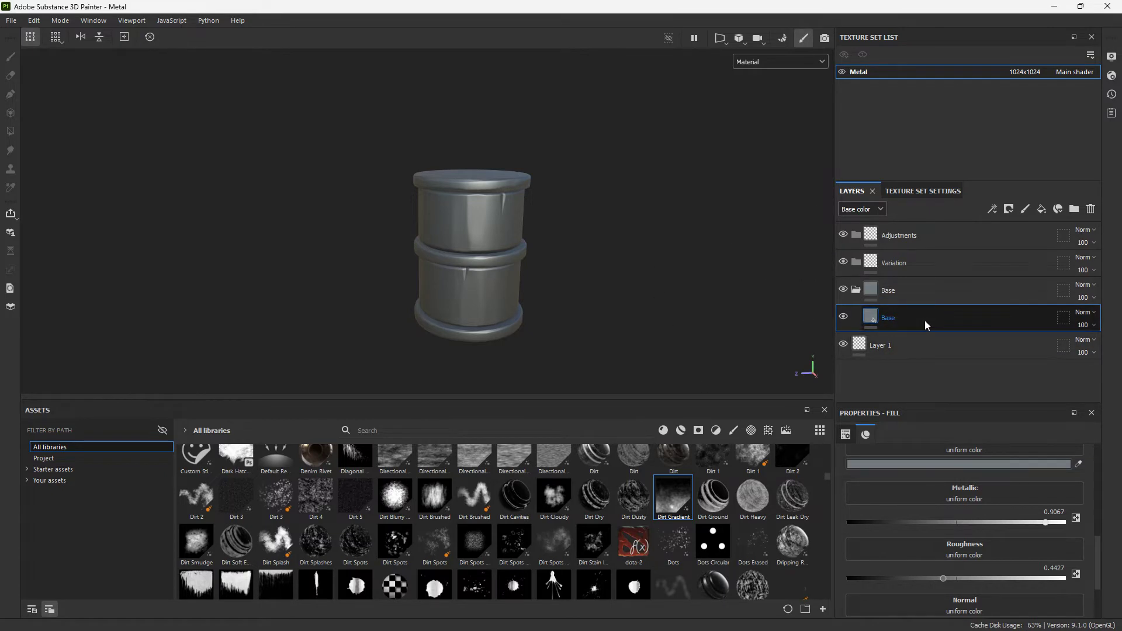
Duplicate the Base fill layer and change the copy's base color to the dark teal 324144
key("ctrl+d")
scroll(937, 528, "up", 3)
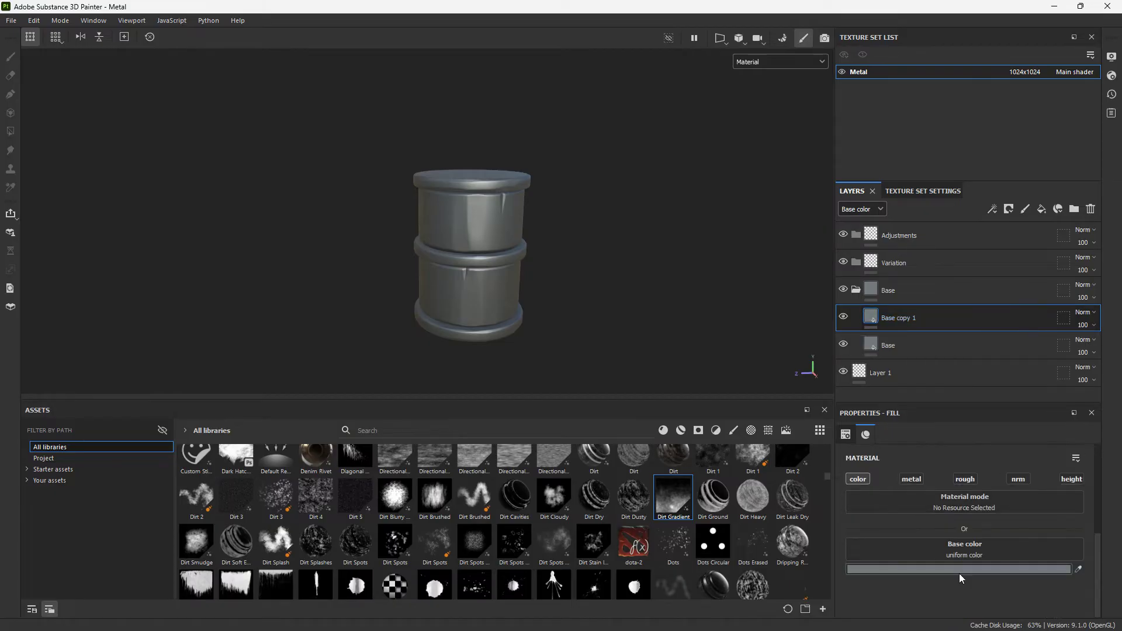
left_click(958, 569)
left_click_drag(682, 480, 698, 495)
left_click_drag(803, 332, 801, 342)
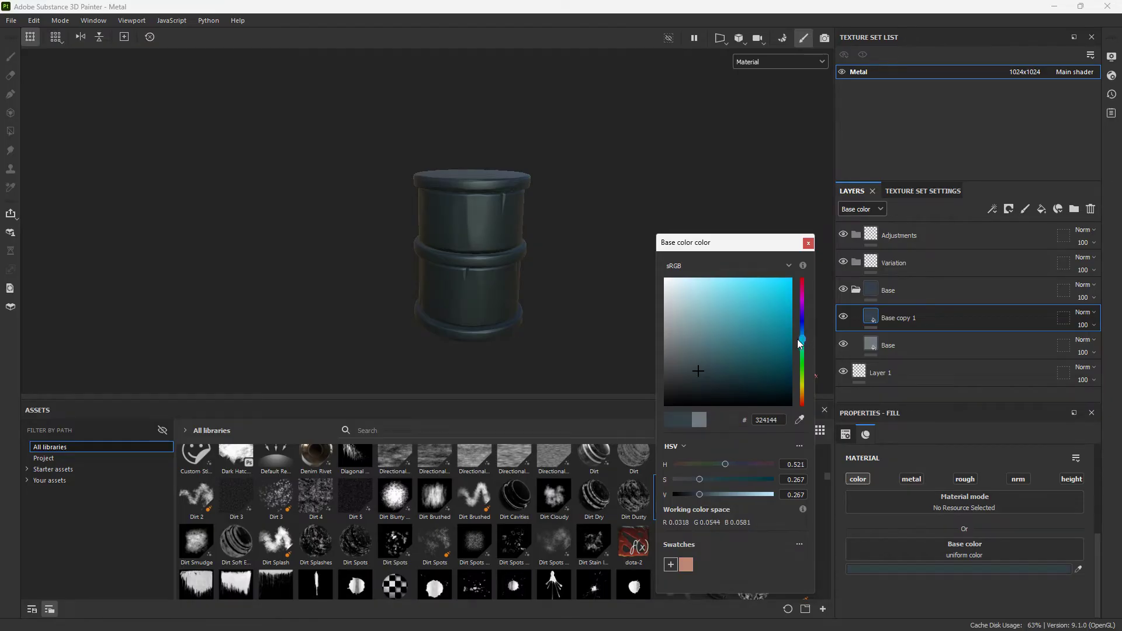
left_click(808, 243)
Add a black mask to Base copy 1 and fill it with a 3D Linear Gradient generator
right_click(935, 311)
left_click(968, 21)
right_click(887, 319)
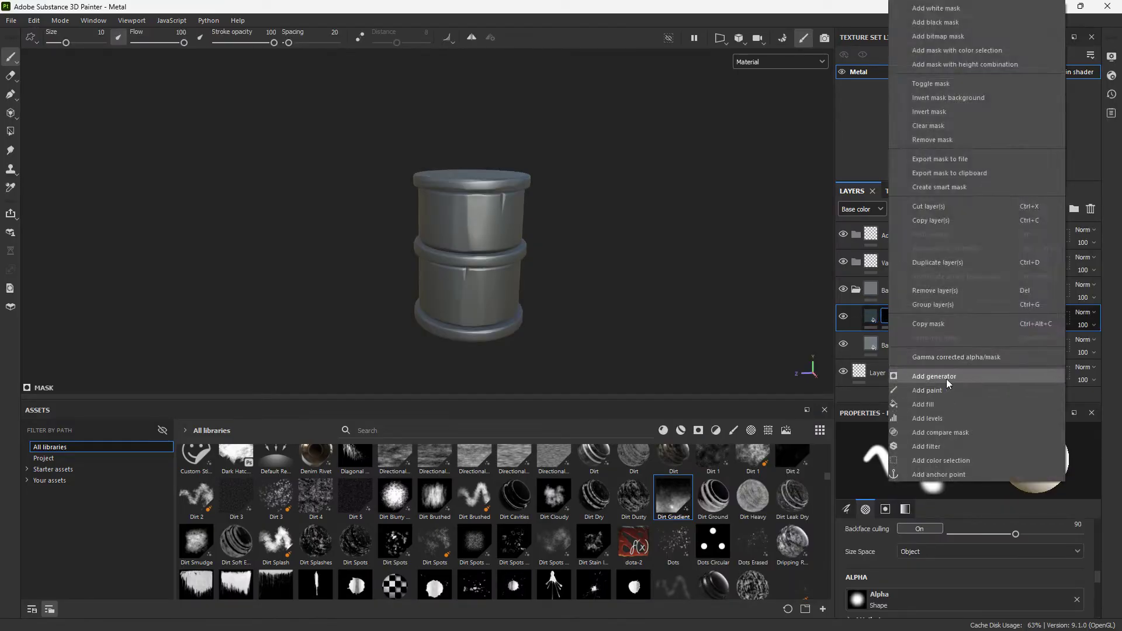
left_click(946, 378)
left_click(973, 340)
Invert the 3D Linear Gradient, set its balance to 0.62 and reduce its opacity to 60
left_click(998, 516)
left_click_drag(973, 541, 997, 540)
left_click(1069, 339)
left_click_drag(1085, 360, 1092, 361)
left_click(779, 62)
left_click(759, 99)
left_click_drag(730, 124, 726, 118, "alt")
key("m")
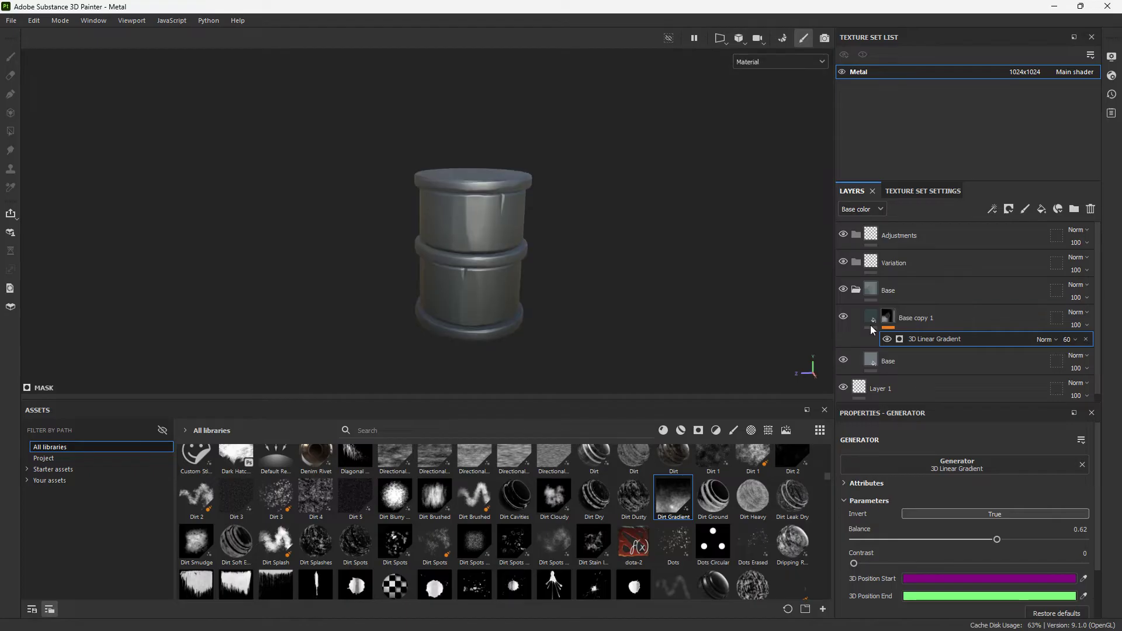
Duplicate Base copy 1 and give the new layer a lighter green base color
left_click(871, 325)
key("ctrl+d")
left_click(876, 318)
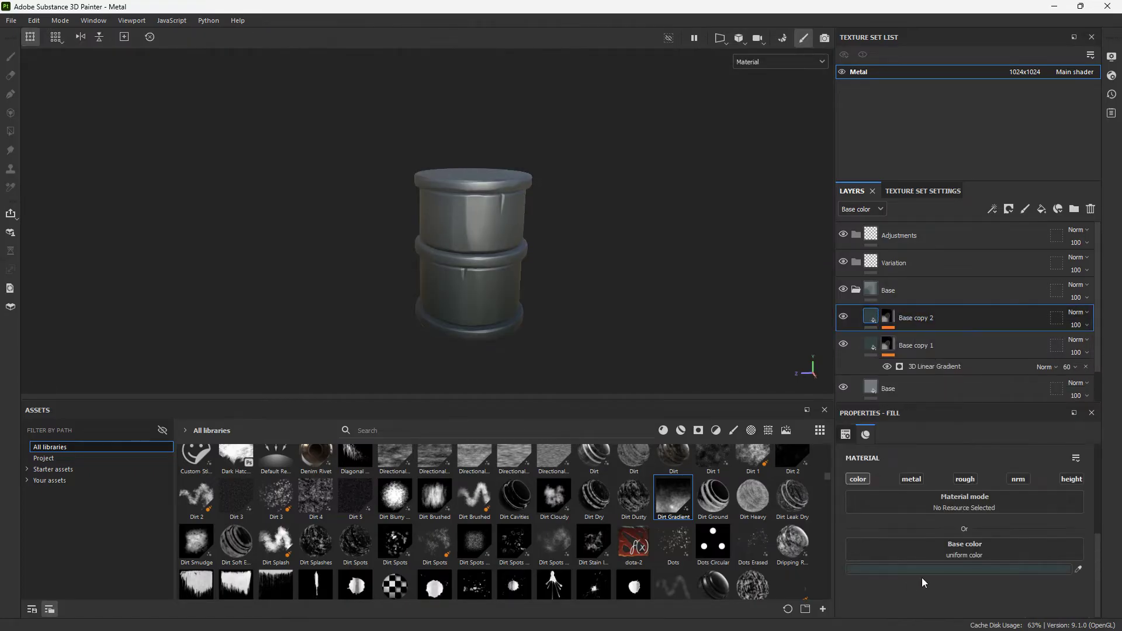
mouse_move(699, 494)
left_mouse_down()
mouse_move(735, 496)
mouse_move(710, 495)
left_mouse_up()
Replace the generator in Base copy 2's mask with Curvature and set its Global Balance to 0.05
left_click(914, 468)
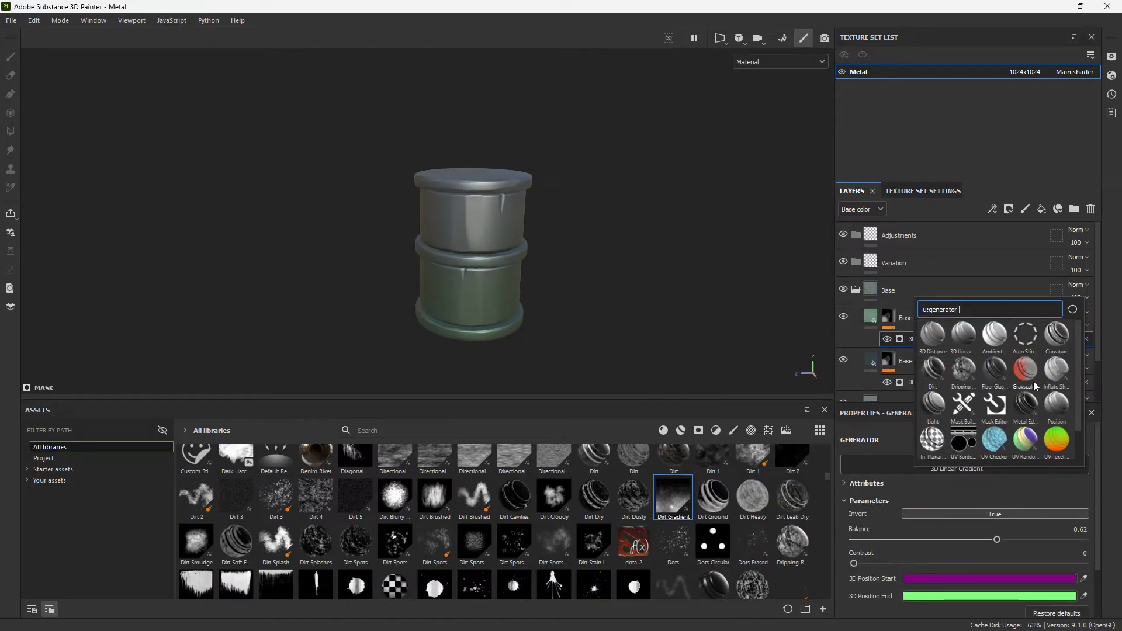
left_click(1055, 336)
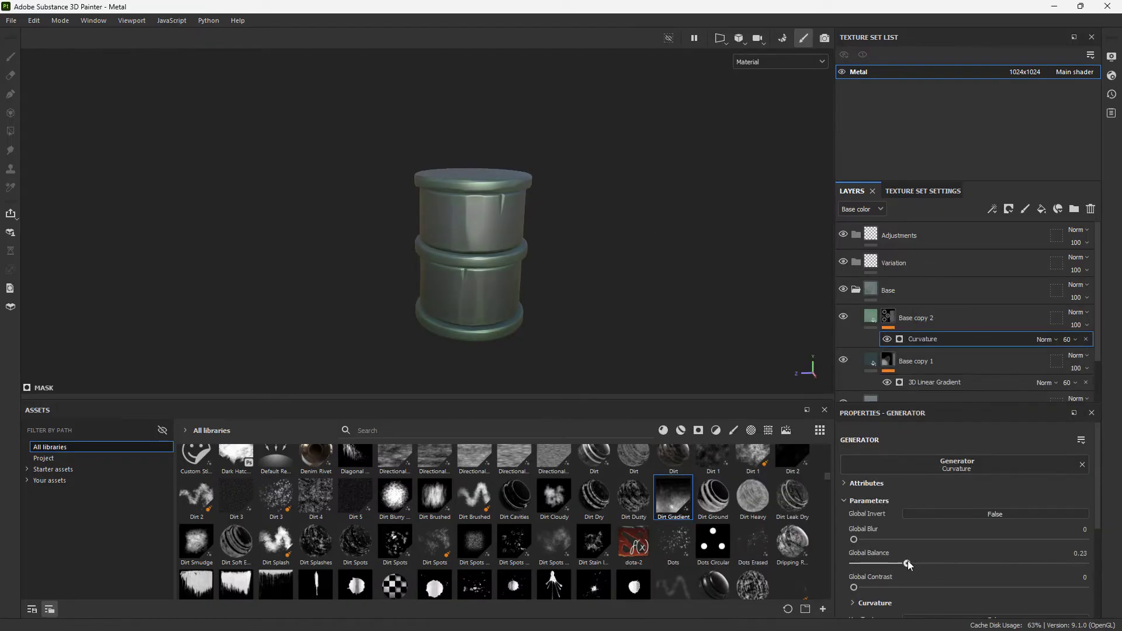
Change Base copy 2's base color to the warm grey 908E7F
left_click(870, 317)
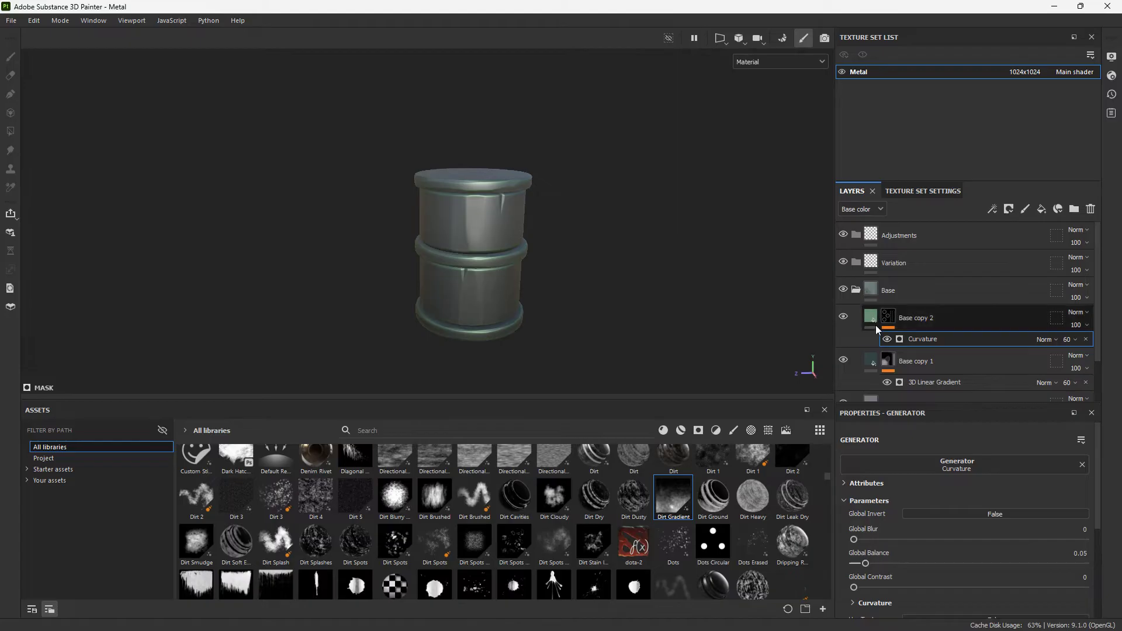
left_click(959, 569)
left_click_drag(802, 374, 803, 395)
left_click_drag(686, 478, 687, 479)
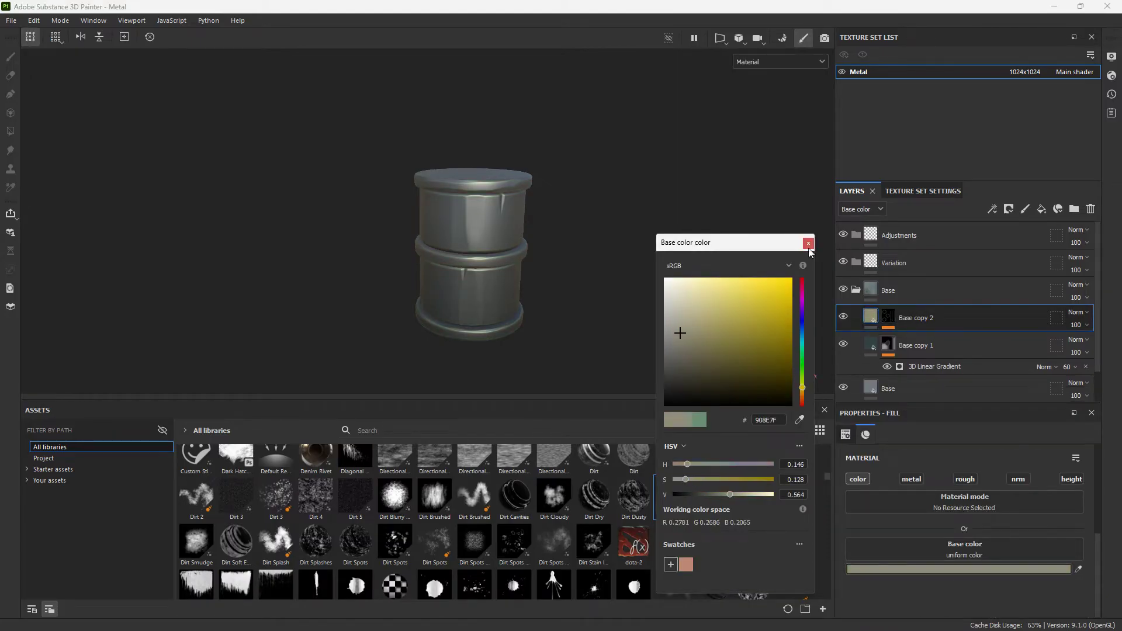
left_click(808, 242)
Adjust the roughness and metallic values of the warm grey Base copy 2 layer
scroll(963, 481, "down", 3)
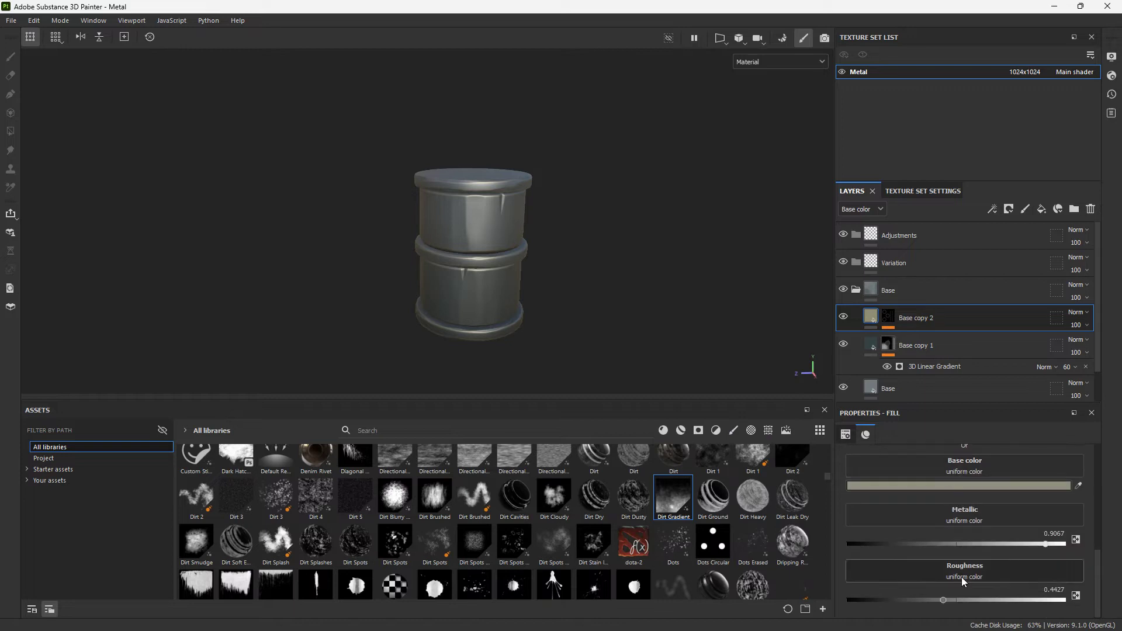
left_click_drag(1009, 593, 1012, 593)
left_click_drag(1004, 544, 1006, 544)
Isolate Base copy 2's mask and refine its Curvature generator with Global Balance 0.07 and Global Contrast 0.14
scroll(514, 292, "up", 2)
scroll(497, 243, "up", 4)
left_click_drag(325, 130, 476, 211, "alt")
scroll(476, 210, "down", 4)
scroll(475, 211, "up", 4)
left_click(888, 317, "alt")
scroll(717, 212, "down", 5)
left_click(929, 339)
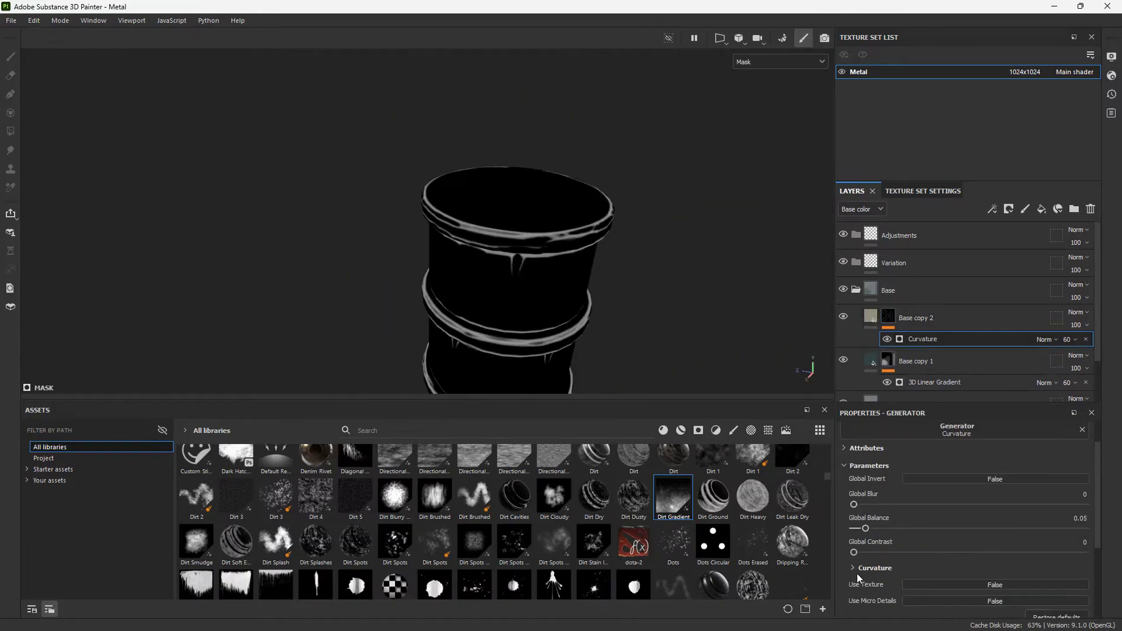
Duplicate the Base copy 2 layer and replace the duplicate's Curvature generator with Metal Edge Wear
left_click(959, 317)
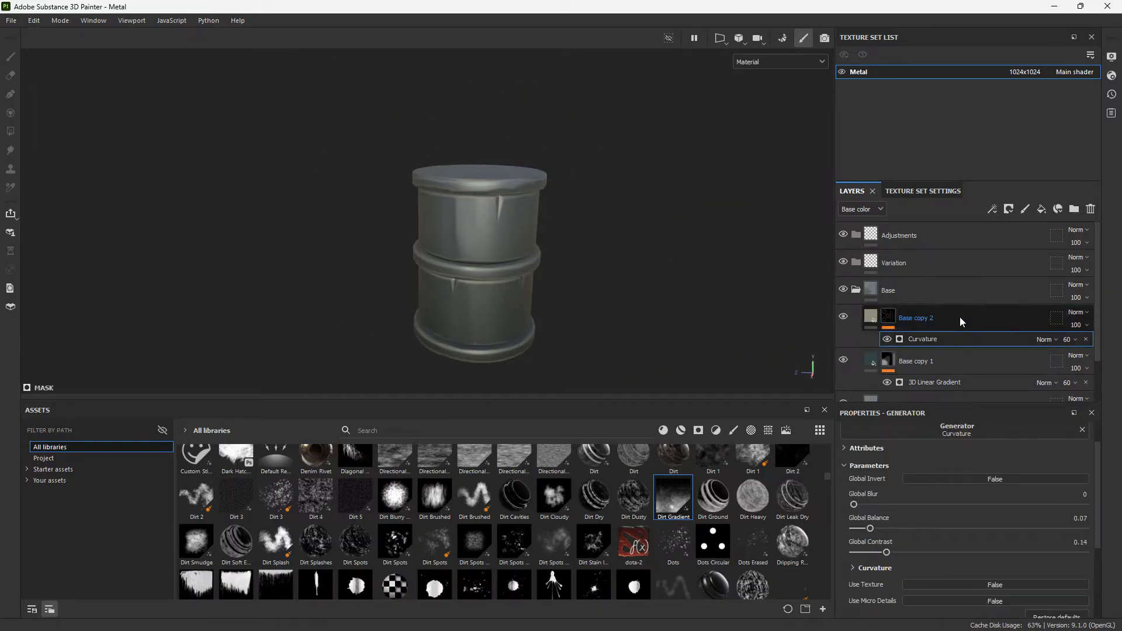
left_click(924, 342)
left_click(918, 466)
left_click(1027, 403)
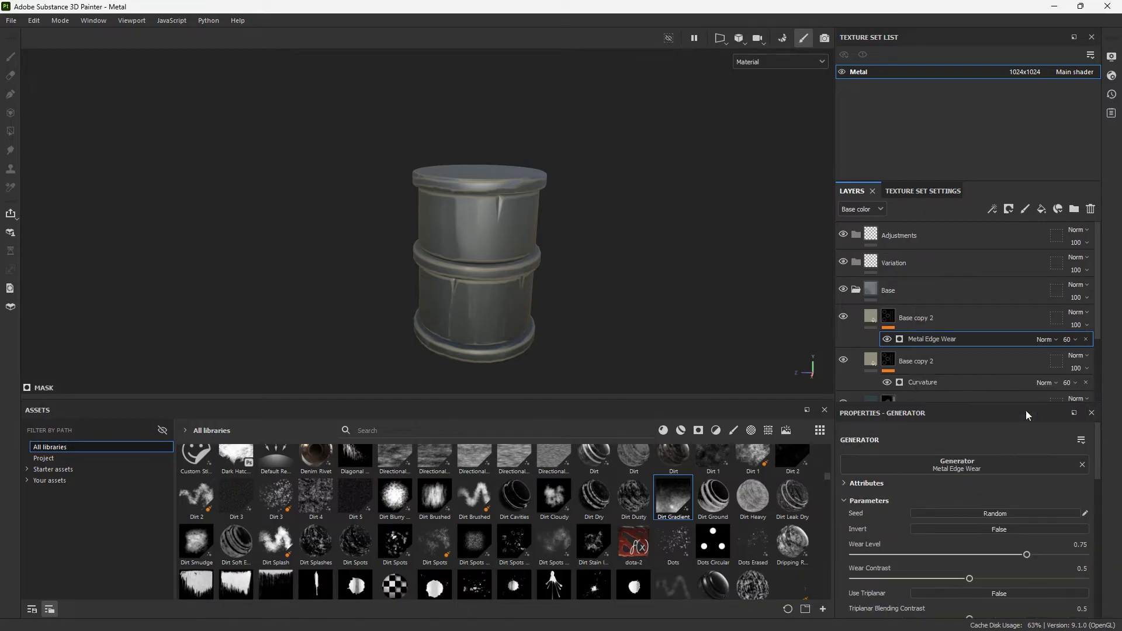
Add a Perlin Noise fill above Metal Edge Wear in the layer's mask and set its blend mode to Multiply
scroll(434, 295, "up", 5)
scroll(434, 296, "up", 2)
scroll(452, 292, "down", 8)
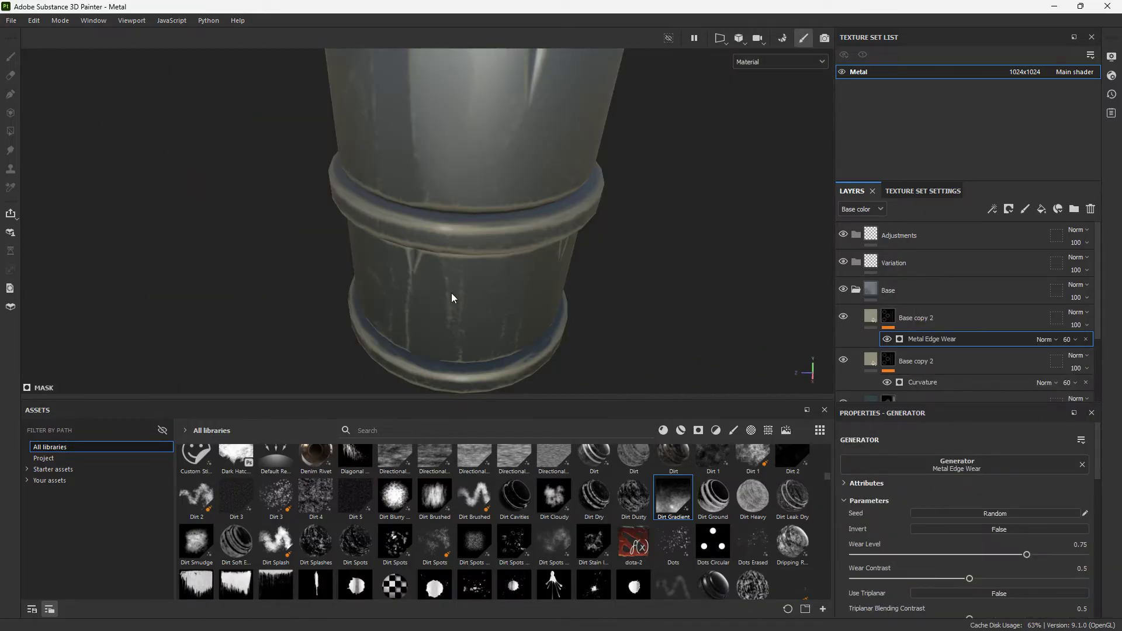
middle_click_drag(450, 271, 430, 301, "alt")
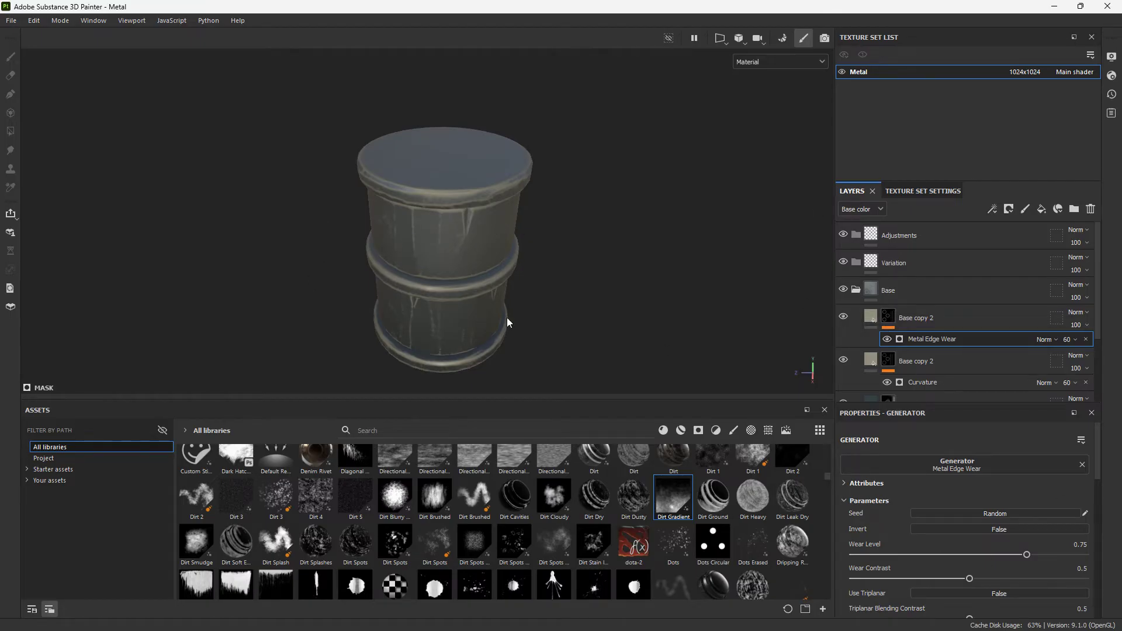
left_click(888, 316)
right_click(888, 316)
left_click(938, 408)
left_click(937, 476)
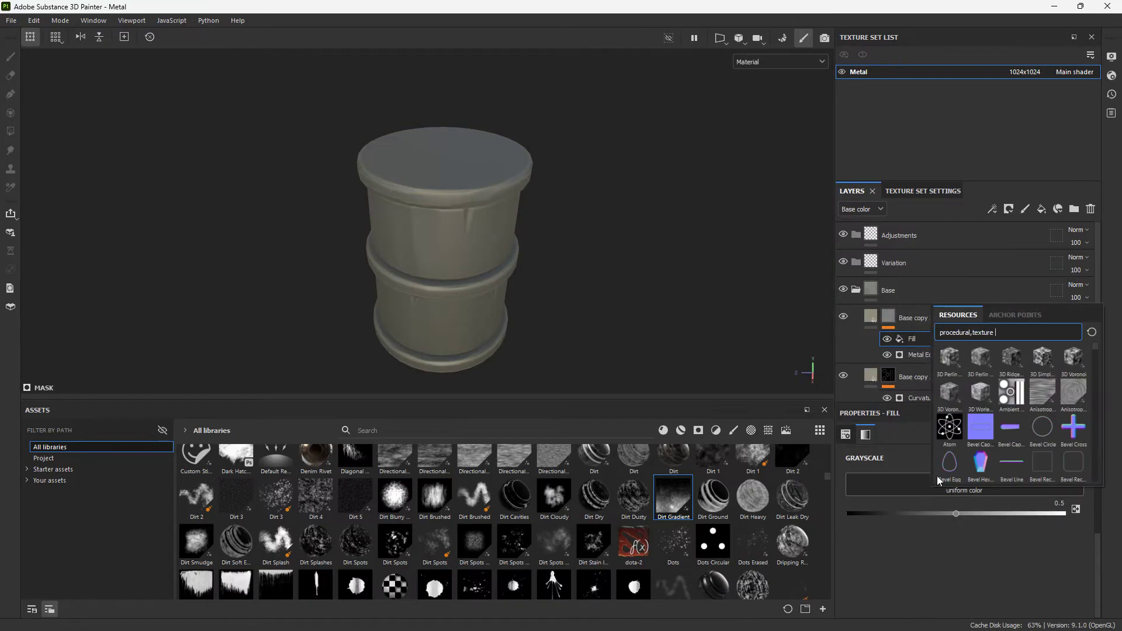
left_click(997, 344)
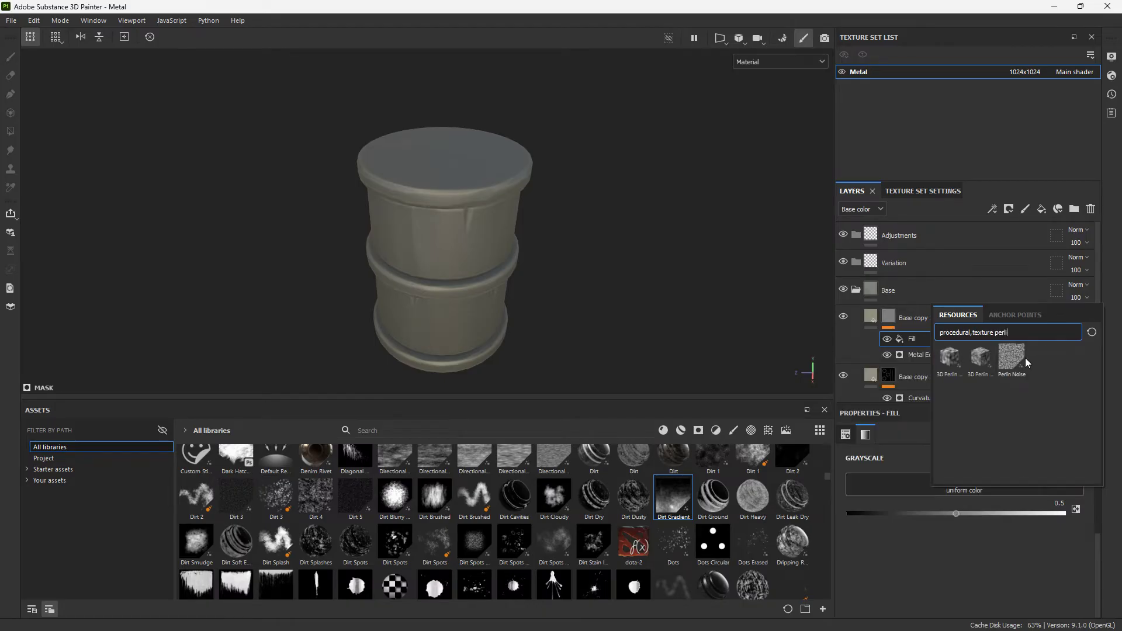
left_click(1050, 338)
left_click(1050, 51)
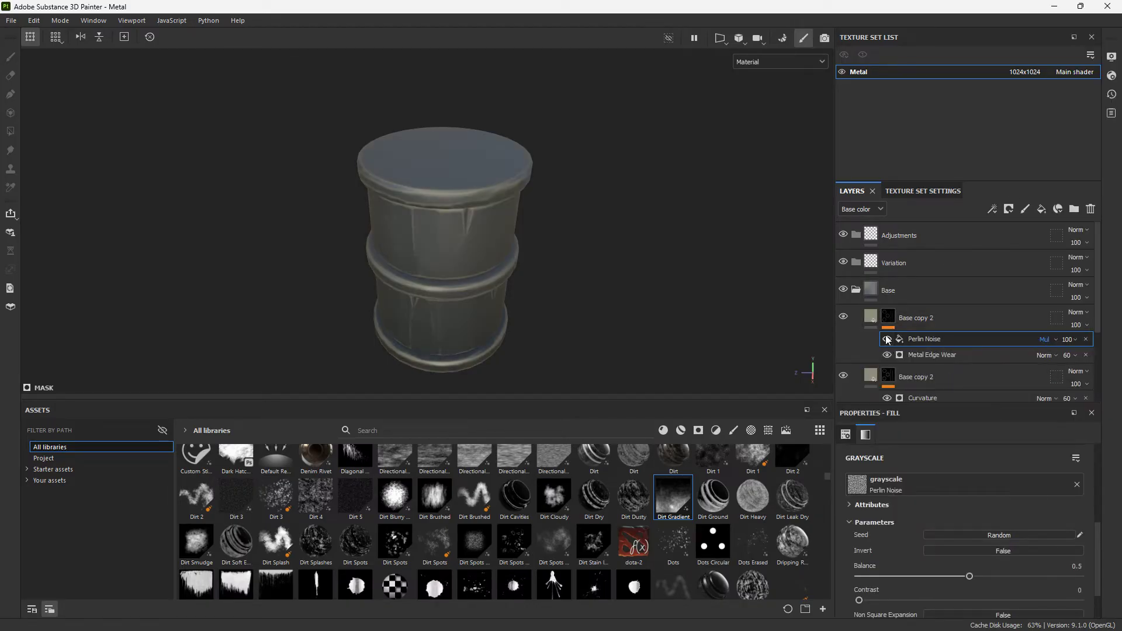
Set the Perlin Noise balance to 0.24 and its scale to 9 while viewing the mask
left_click_drag(552, 277, 556, 313, "alt")
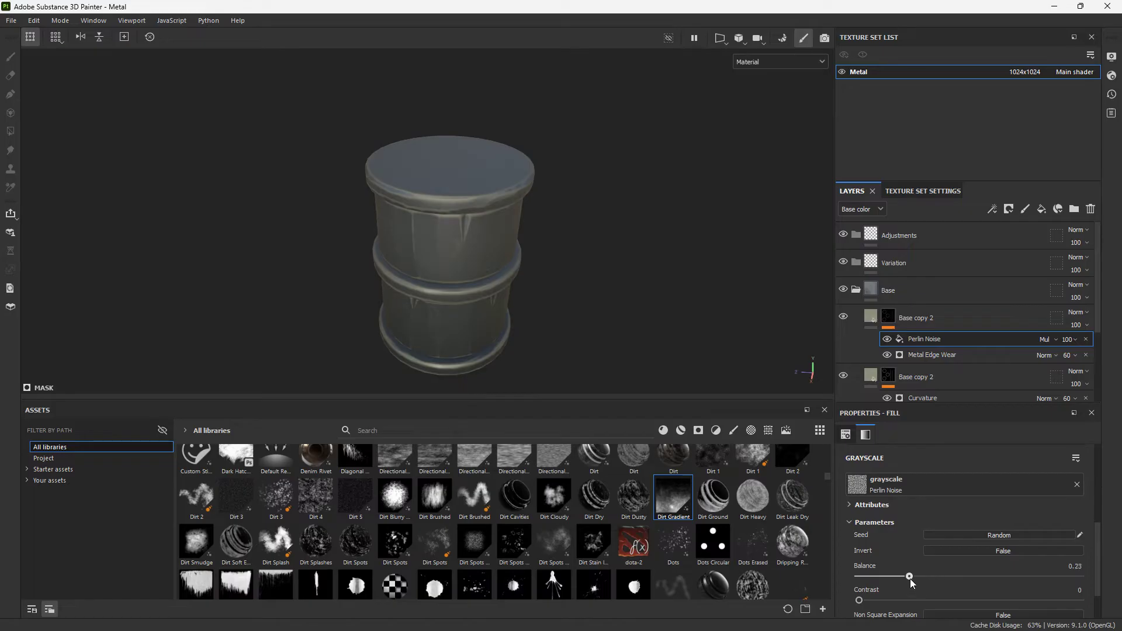
left_click(888, 319, "alt")
left_click_drag(919, 576, 912, 576)
scroll(909, 575, "down", 1)
left_click(873, 582)
left_click(895, 605)
Examine the edge wear on the barrel up close and from a distance in different display modes
left_click(761, 59)
left_click(754, 105)
scroll(409, 188, "up", 4)
left_click(762, 61)
left_click(754, 82)
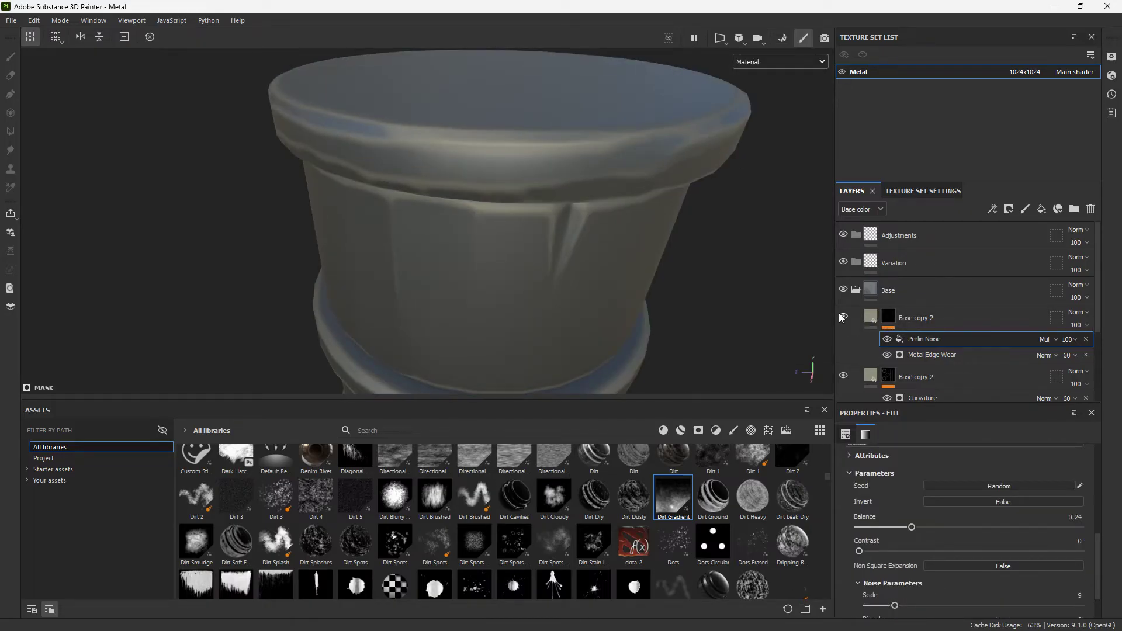
left_click_drag(412, 263, 388, 190, "alt")
scroll(459, 238, "down", 4)
mouse_move(459, 239)
left_mouse_down("alt")
mouse_move(446, 193)
mouse_move(296, 243)
mouse_move(674, 226)
mouse_move(445, 307)
mouse_move(476, 293)
mouse_move(439, 204)
mouse_move(444, 252)
left_mouse_up("alt")
scroll(476, 293, "down", 4)
Rename the layer masked by the 3D Linear Gradient to Gradient, and rename the curvature-masked layer as well
scroll(946, 327, "down", 2)
double_click(920, 346)
type("Gradient")
key("Return")
double_click(919, 303)
type("Cu")
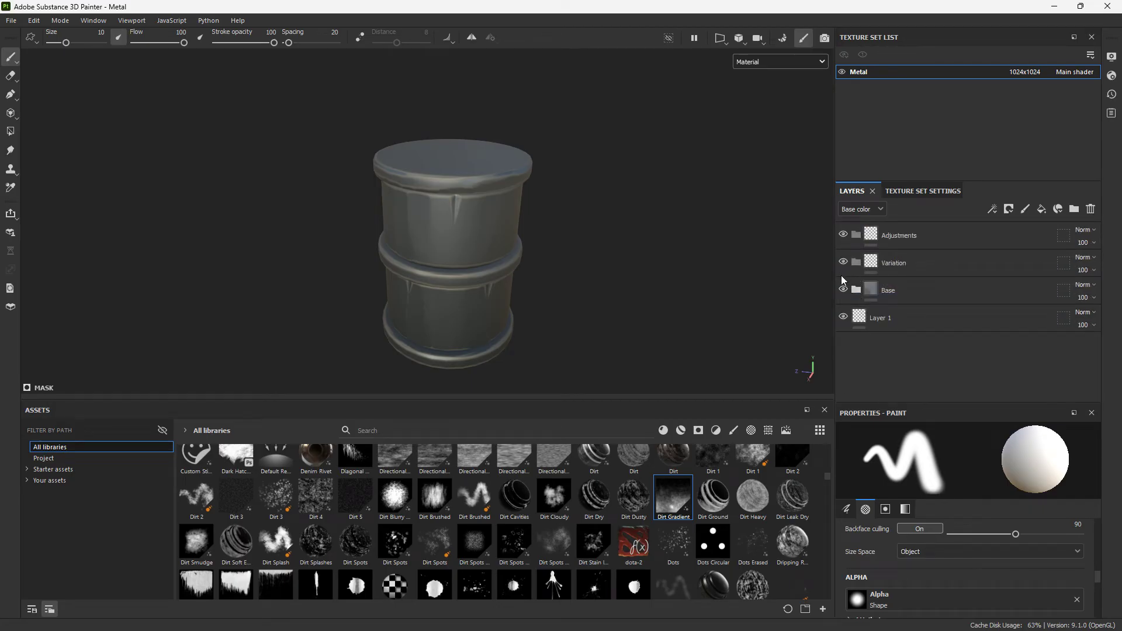
Search the assets for rainbow and add the PLT_RainbowVariation smart material to the Variation folder
left_click(881, 264)
left_click(429, 427)
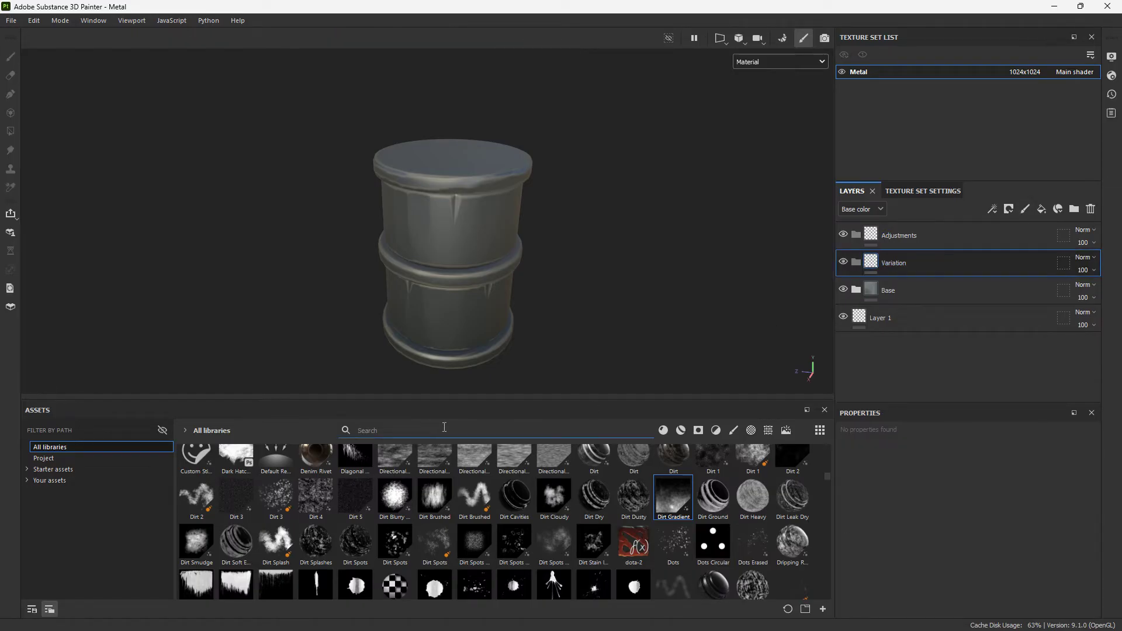
type("rainbow")
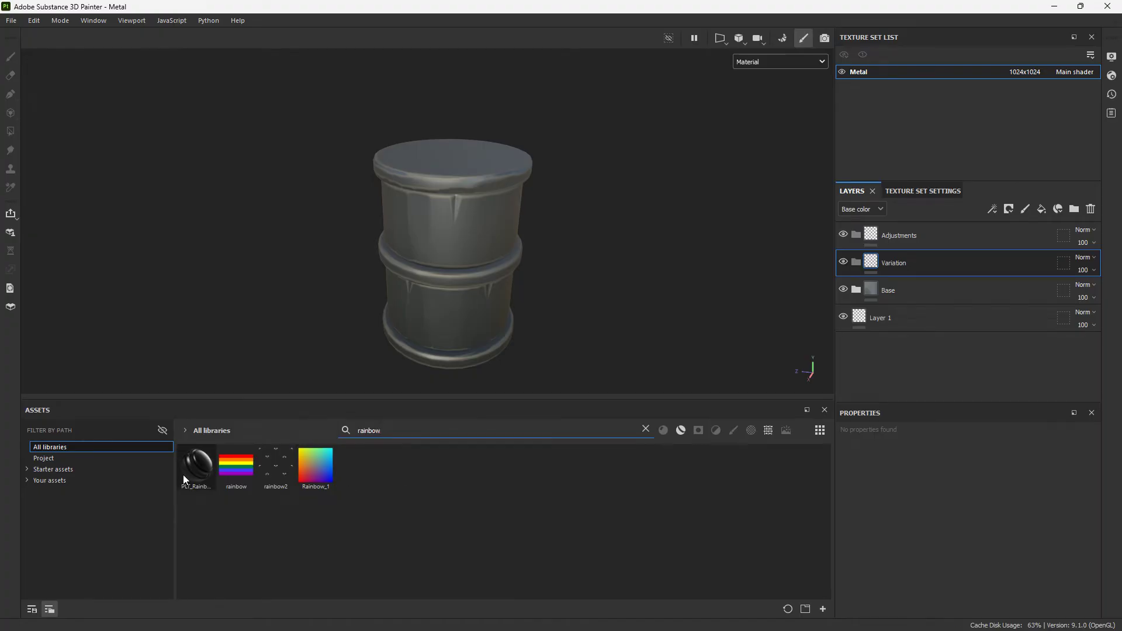
right_click(191, 476)
left_click(189, 470)
left_click_drag(189, 470, 905, 258)
Set the Variation folder's blend mode to Passthrough
left_click(1085, 257)
left_click(1064, 279)
left_click_drag(280, 258, 927, 305, "alt")
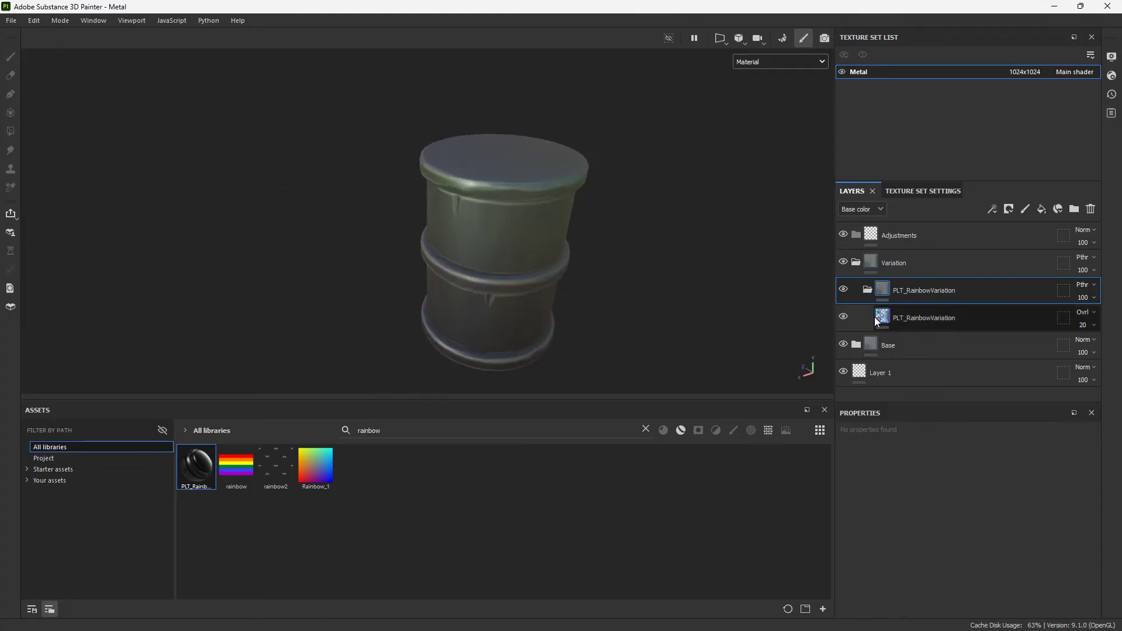
Set the PLT_RainbowVariation fill layer's blend mode to Normal and its opacity to 100
left_click(1087, 314)
left_click(1068, 7)
left_click(1083, 325)
left_click_drag(1073, 344, 1117, 345)
left_click_drag(258, 251, 303, 214, "alt")
Open the PLT_RainbowVariation fill layer's projection settings and examine how its colors cover the barrel
left_click(885, 317)
scroll(952, 567, "up", 5)
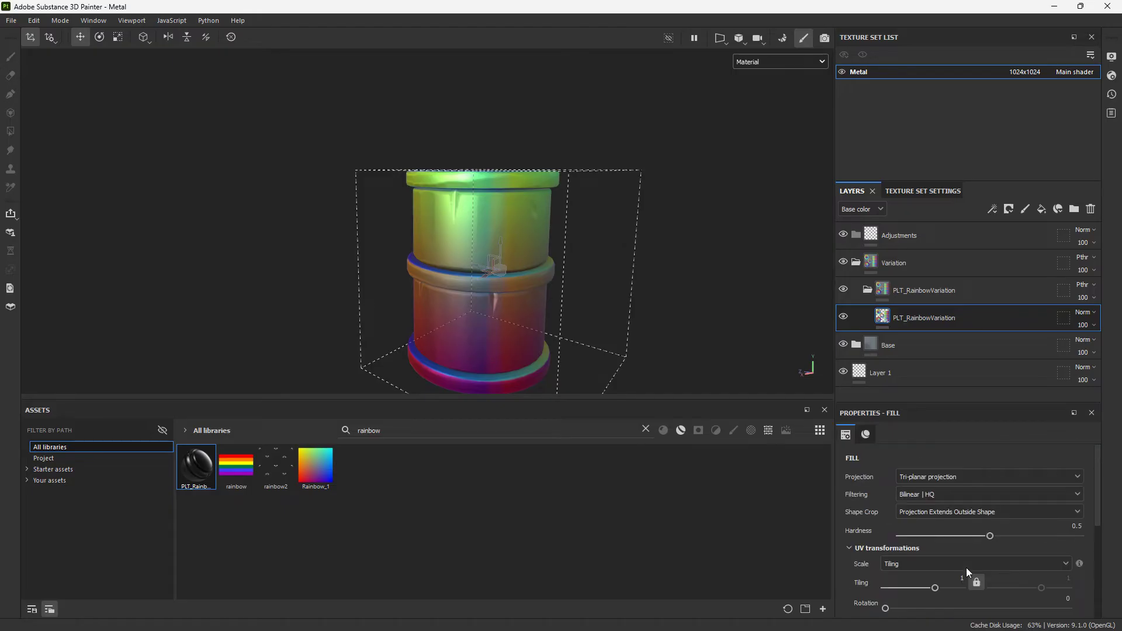
left_click_drag(468, 205, 436, 229, "alt")
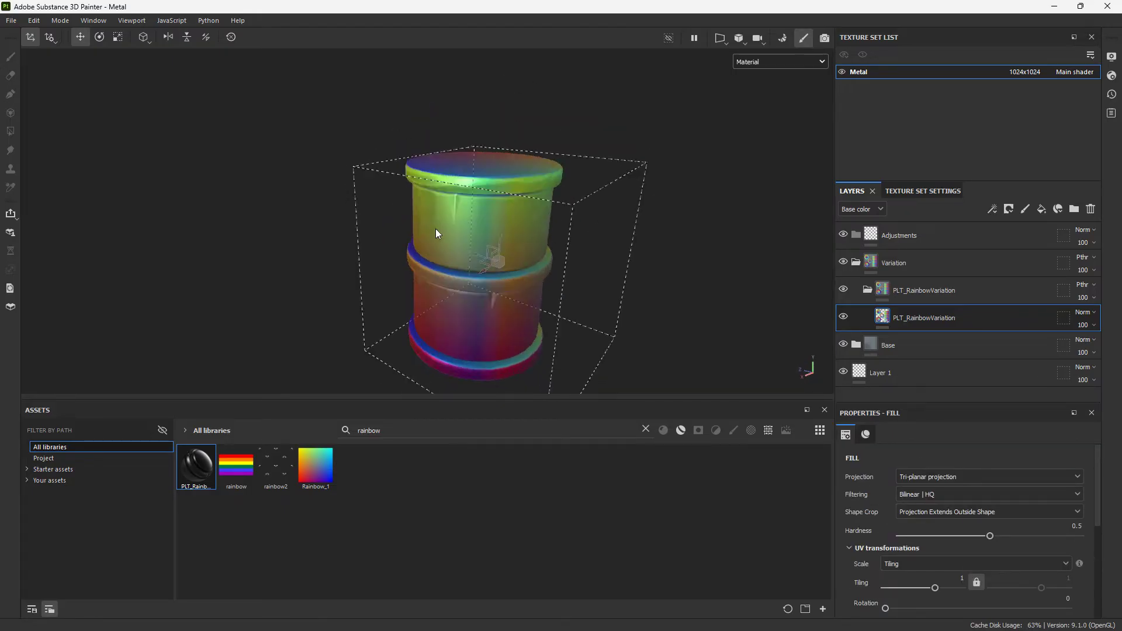
Set the PLT_RainbowVariation fill layer's opacity to 20
scroll(460, 234, "down", 5)
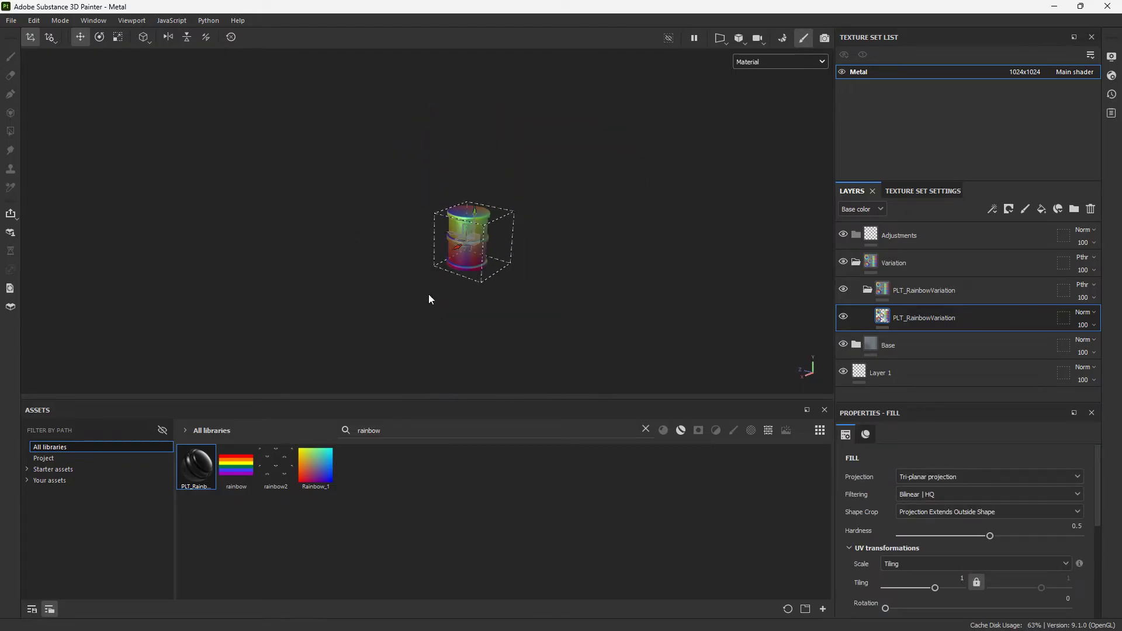
scroll(436, 249, "up", 6)
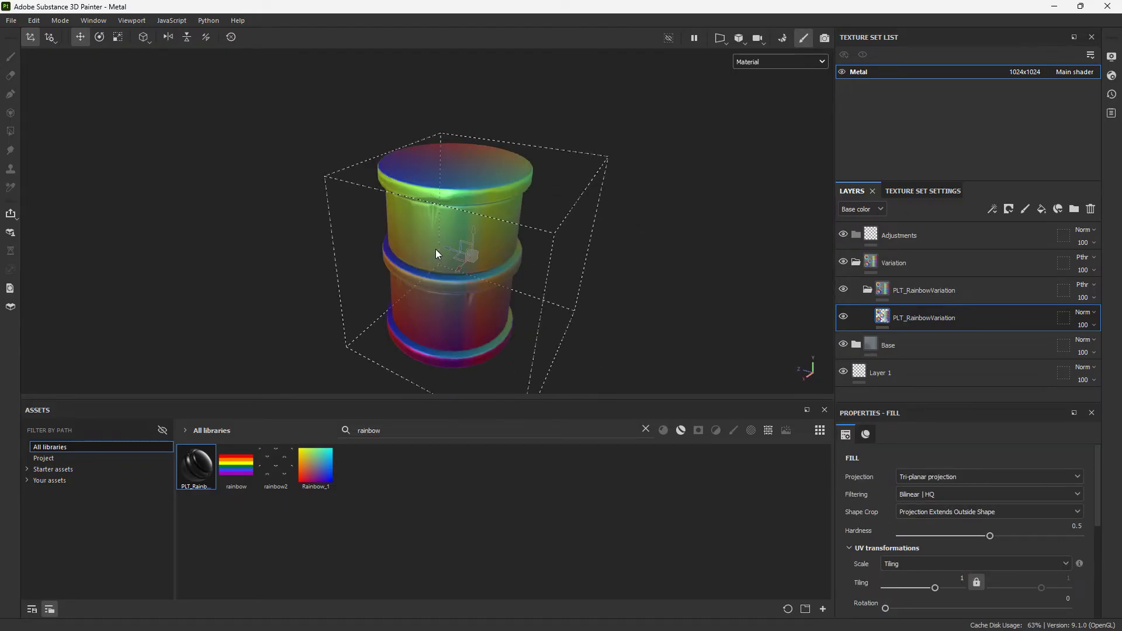
left_click(1076, 326)
type("20")
key("Return")
Rotate the tri-planar projection of the PLT_RainbowVariation fill around the barrel
left_click_drag(432, 281, 679, 285, "alt")
key("e")
key("r")
key("e")
left_click_drag(493, 274, 497, 279)
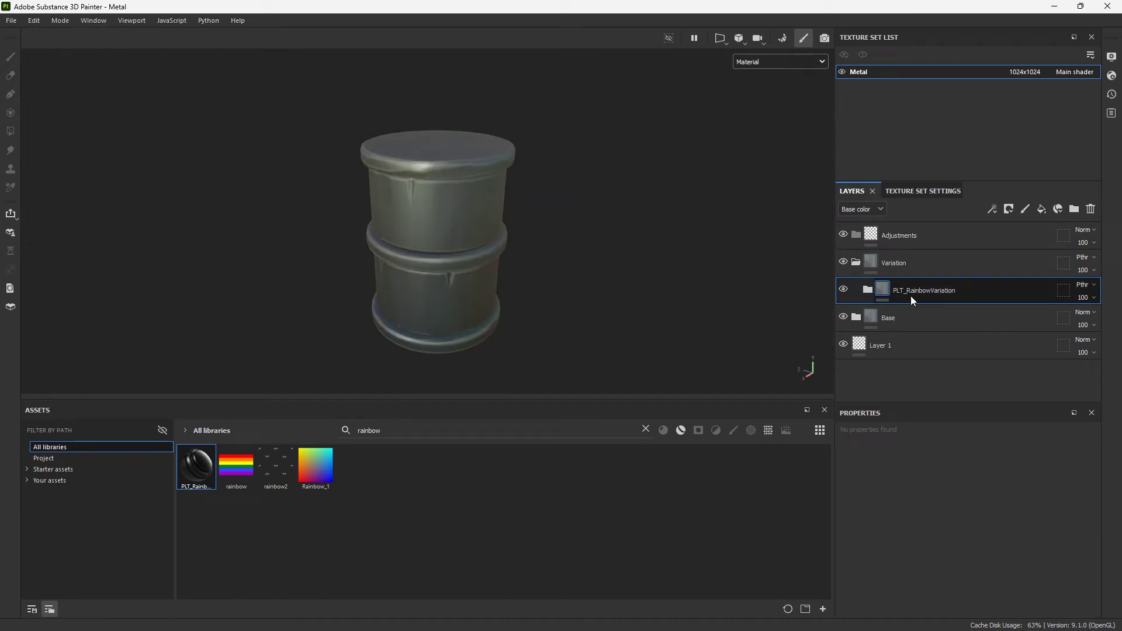
Add a fill layer above the PLT_RainbowVariation folder with only the color channel active
left_click(1041, 208)
scroll(925, 494, "down", 3)
scroll(926, 495, "down", 2)
left_click(859, 484, "alt")
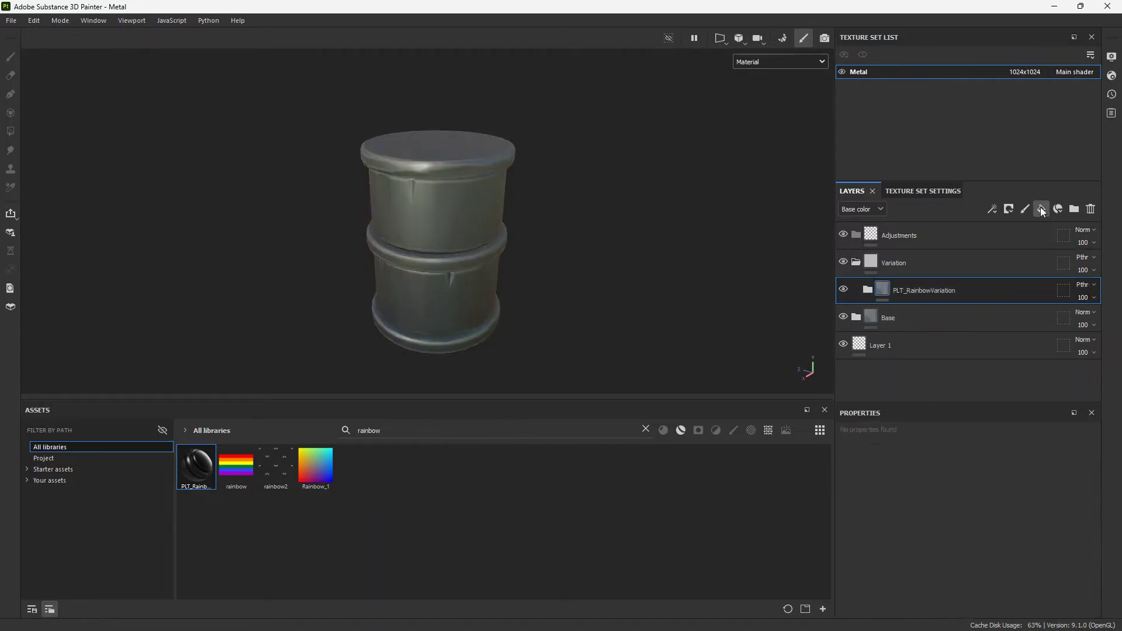
left_click(1041, 209)
left_click(859, 484, "alt")
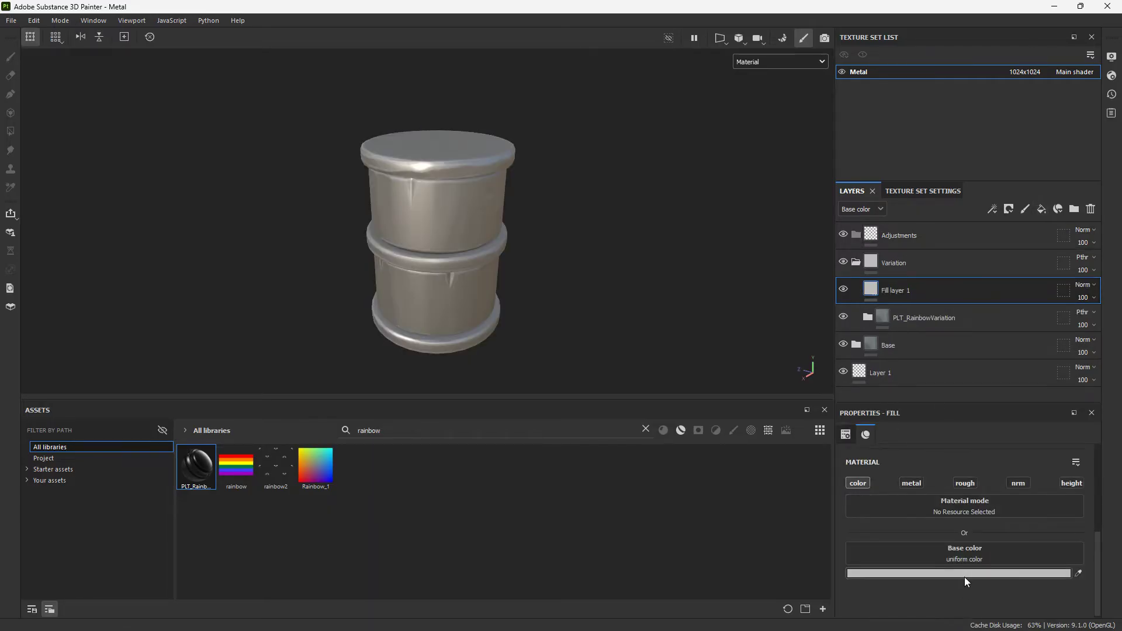
Set the new fill layer's base color to gray 8D8D8D and its blend mode to Multiply
left_click(964, 574)
left_click_drag(689, 345, 651, 335)
left_click(1086, 284)
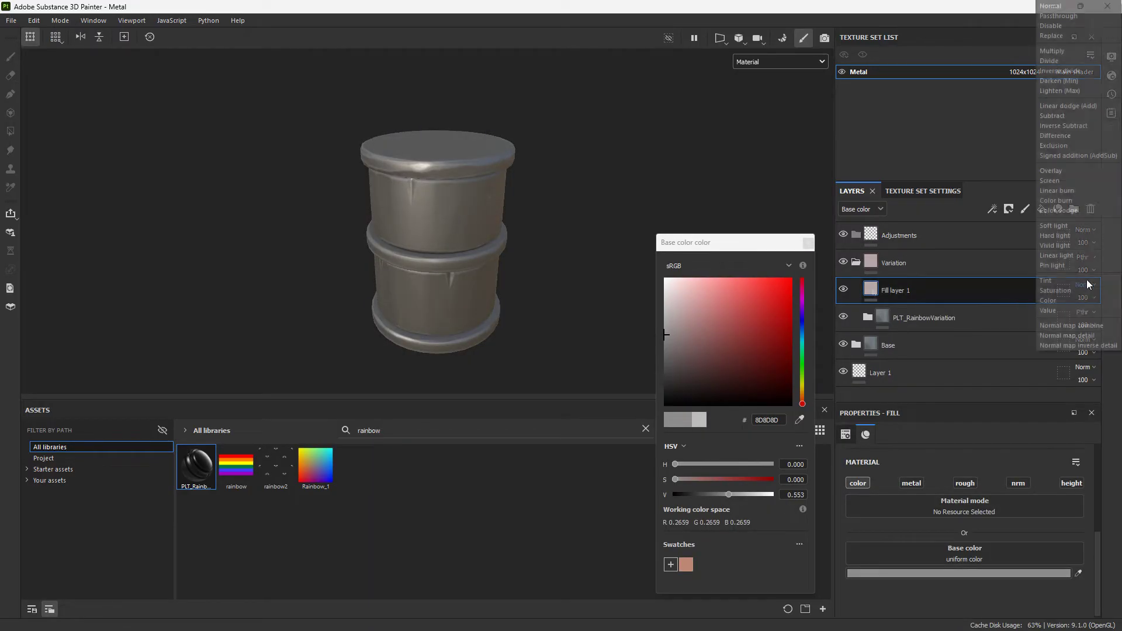
left_click(1059, 50)
Rename the fill layer Color Variation and add a black mask to it
double_click(900, 290)
type("Color Variation")
key("Return")
right_click(932, 290)
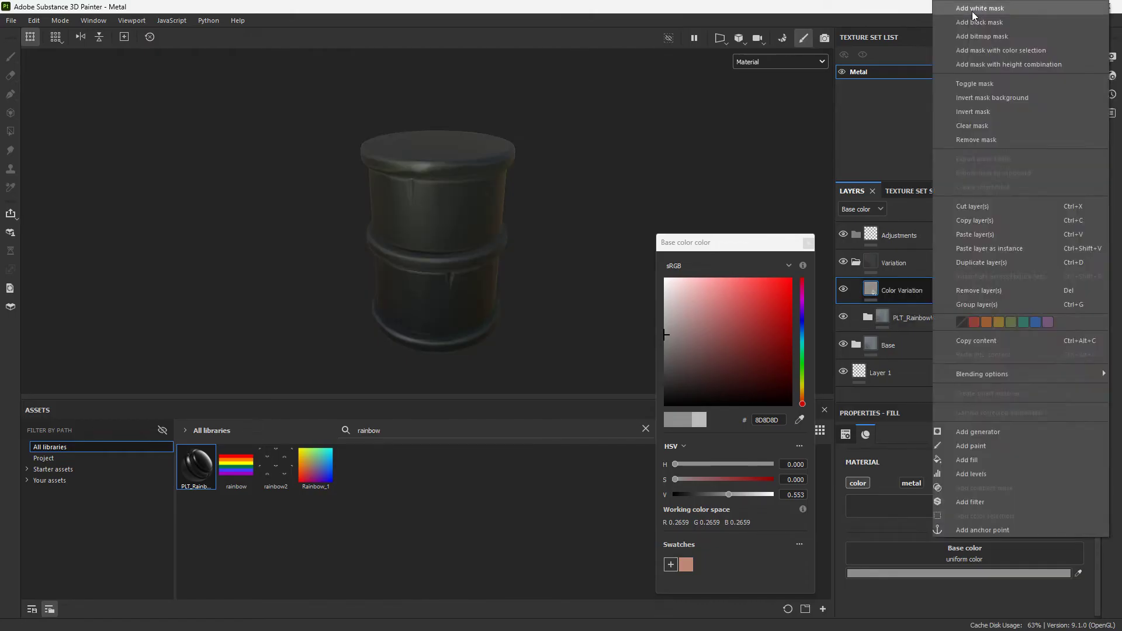
left_click(974, 21)
Add a fill to the Color Variation mask and use the Grunge Bush texture as its grayscale
right_click(891, 286)
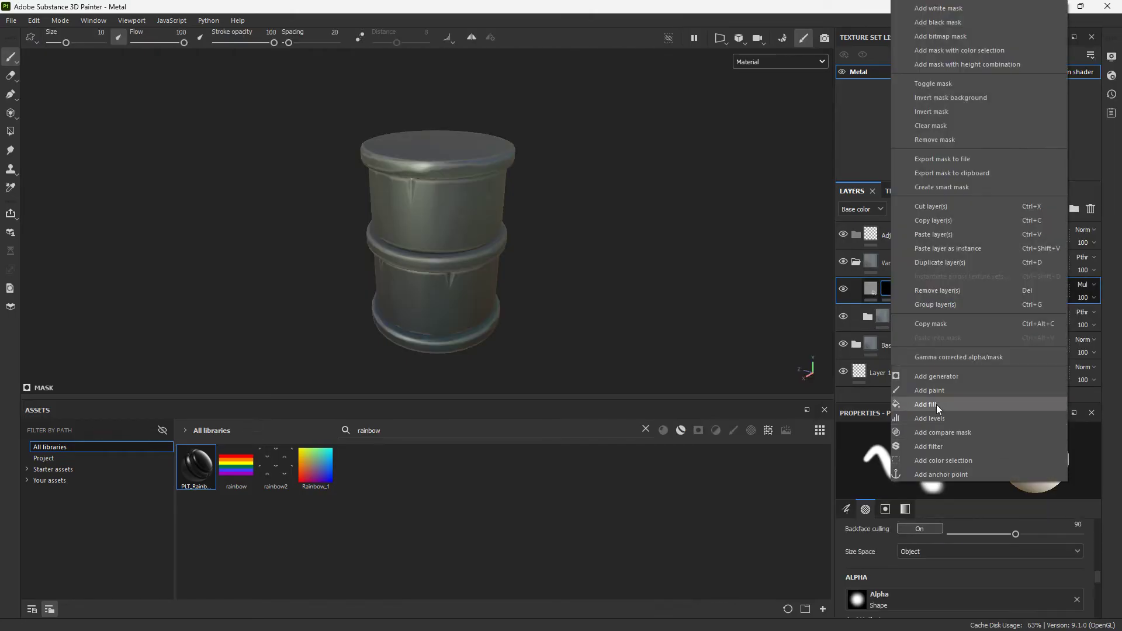
left_click(936, 404)
left_click(993, 541)
type("g")
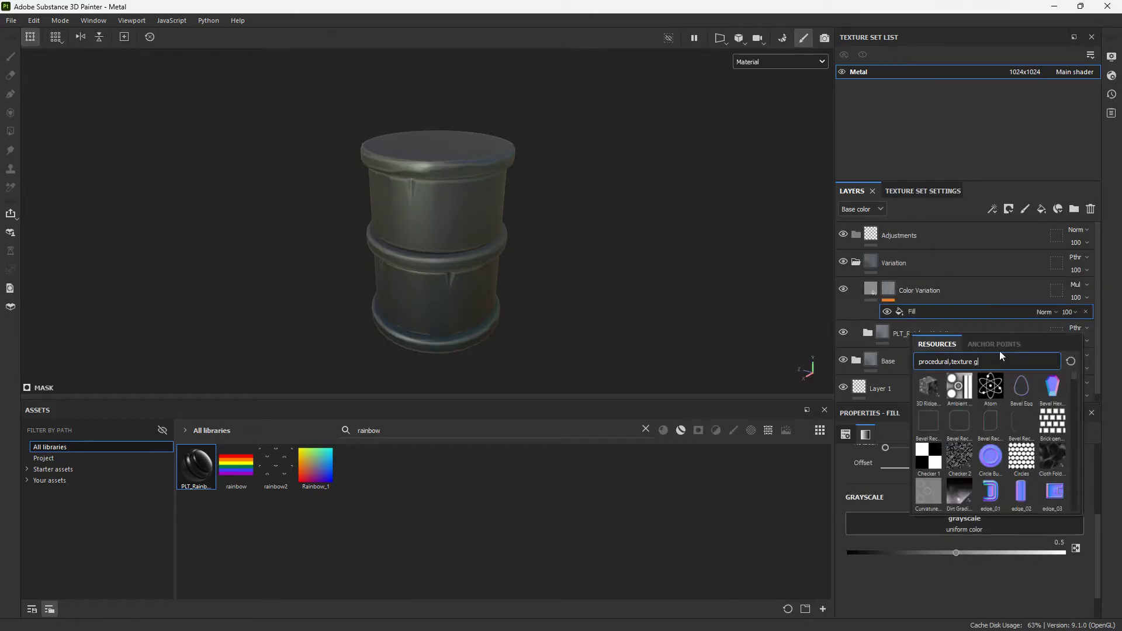
type("runge")
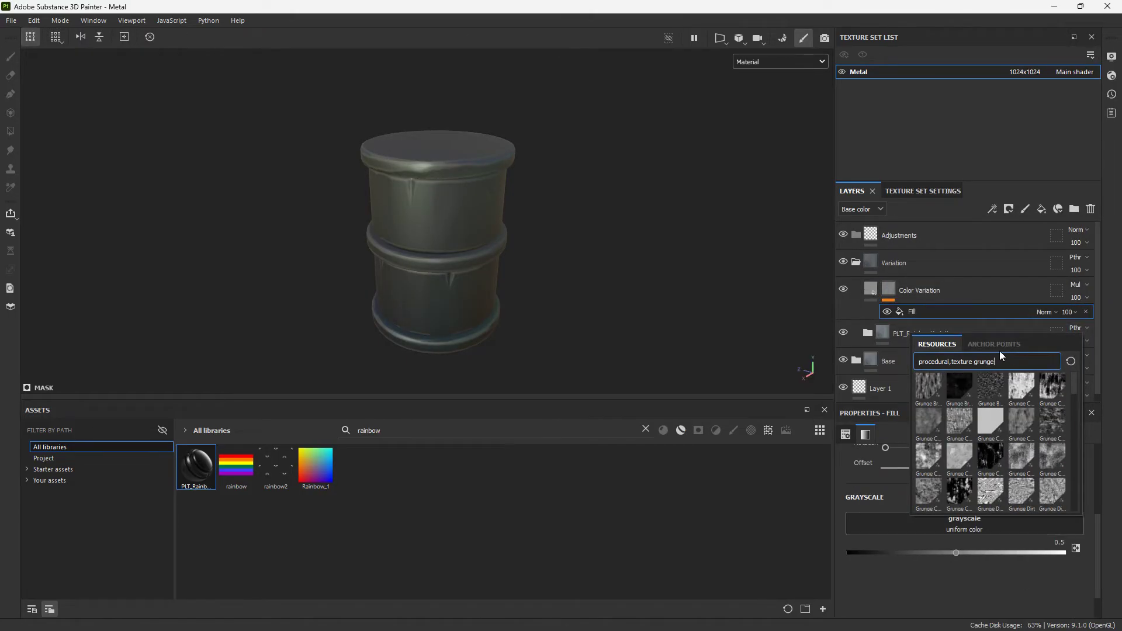
left_click(990, 387)
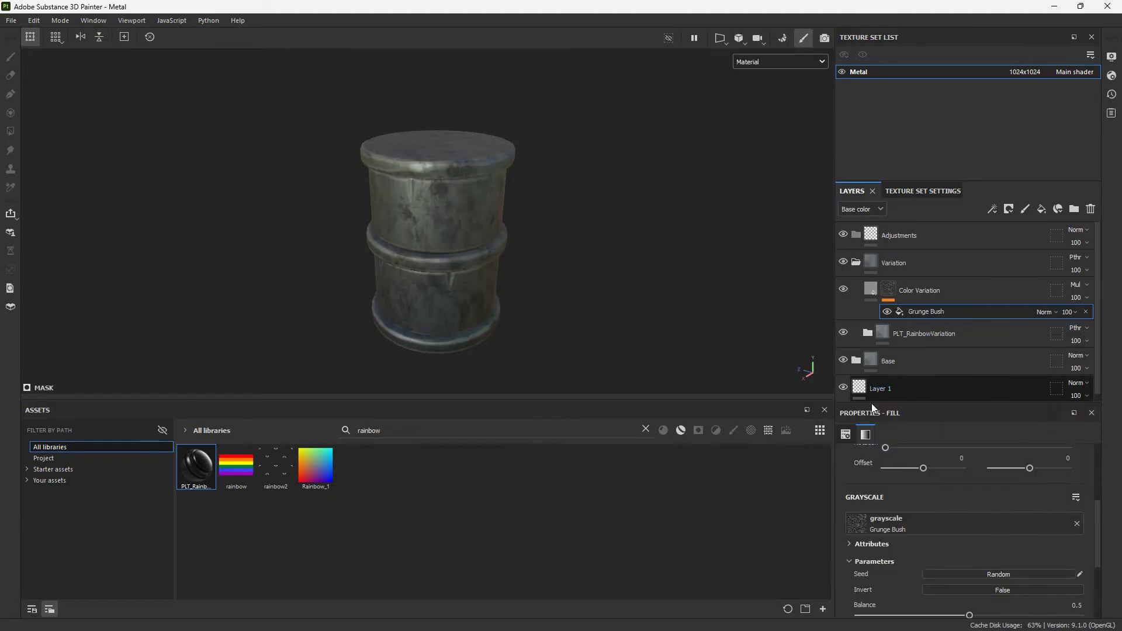
Add a Blur Slope filter to the Color Variation mask and increase its intensity
left_click_drag(470, 305, 529, 305, "alt")
right_click(888, 290)
left_click(935, 450)
left_click(938, 464)
left_click(952, 375)
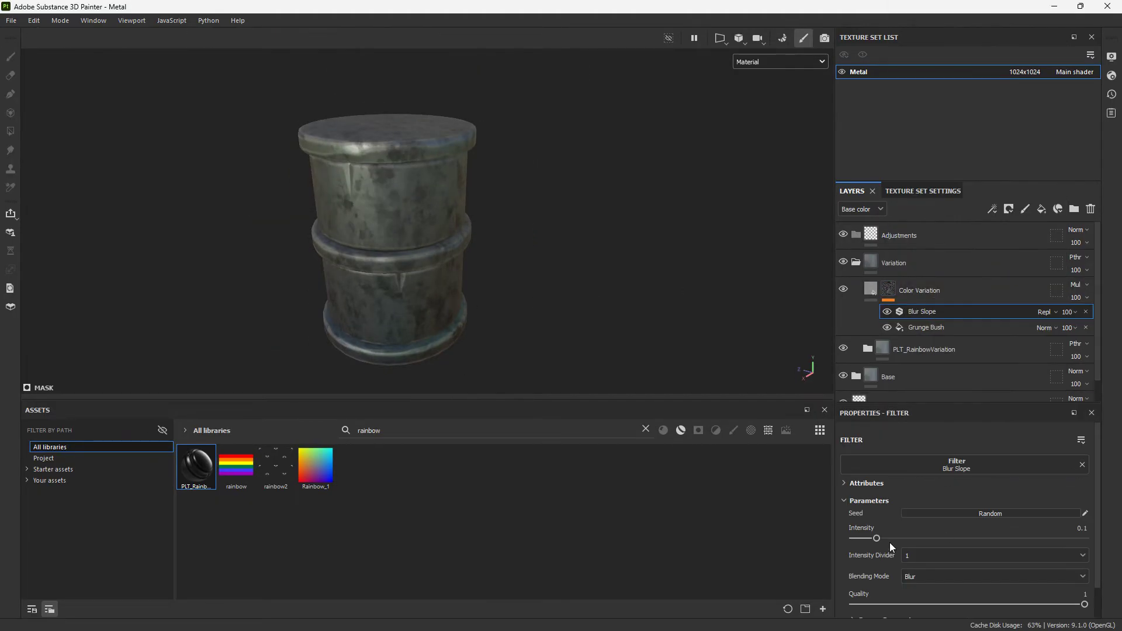
left_click(953, 538)
left_click_drag(728, 111, 744, 103, "alt")
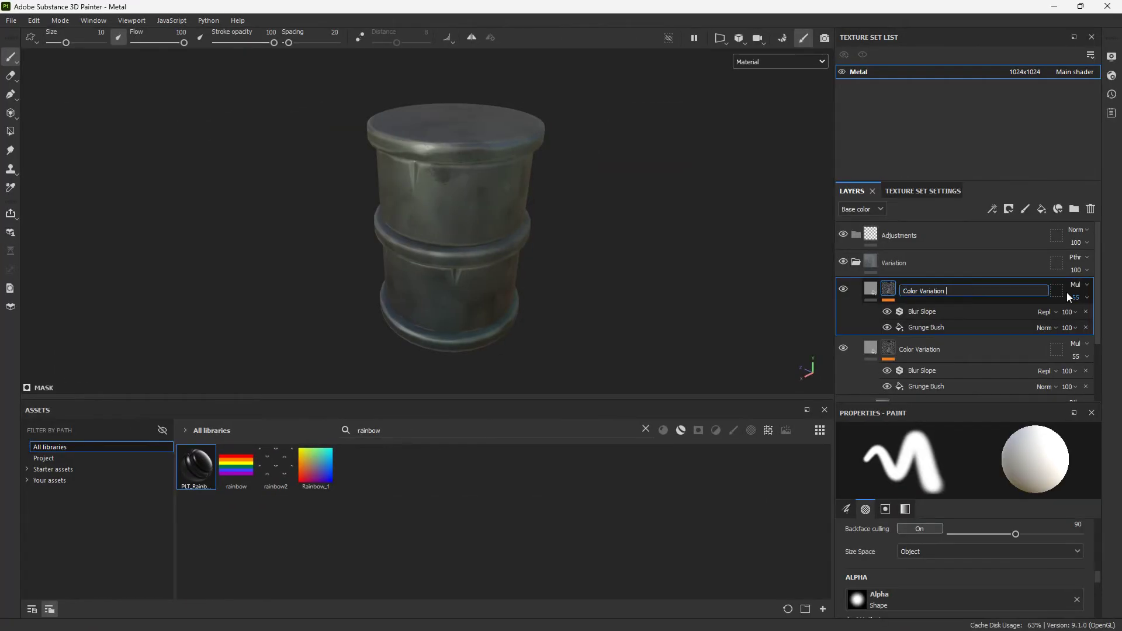
Name the layer copy Color Variation_2 and give its Grunge Bush fill a rotated tri-planar projection
left_click(893, 295)
left_click(934, 325)
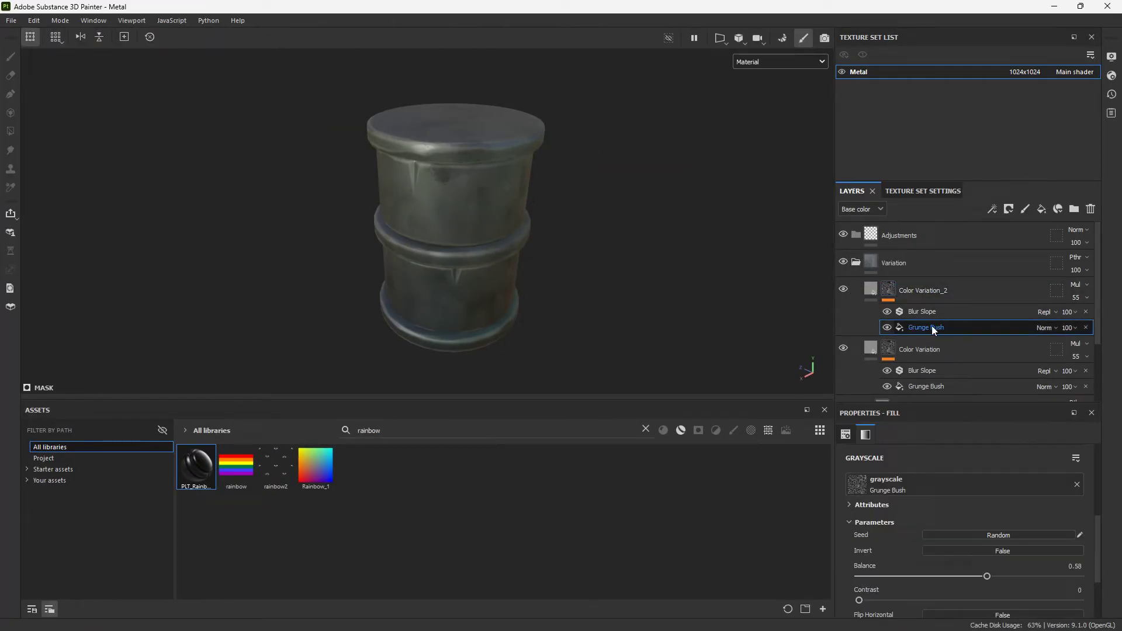
scroll(980, 523, "up", 1)
left_click(946, 478)
left_click(928, 514)
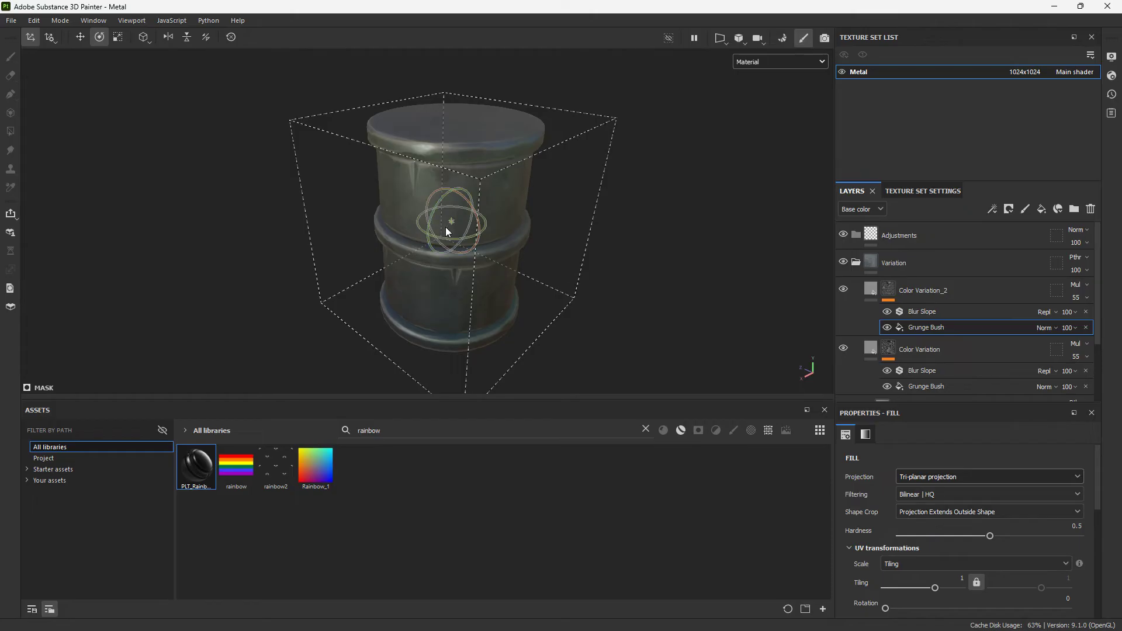
left_click_drag(508, 237, 817, 345)
Set the contrast of Color Variation_2's Grunge Bush fill to 0.71
scroll(970, 520, "down", 3)
scroll(920, 600, "up", 3)
scroll(893, 608, "down", 4)
left_click_drag(905, 548, 1072, 548)
left_click(887, 290, "alt")
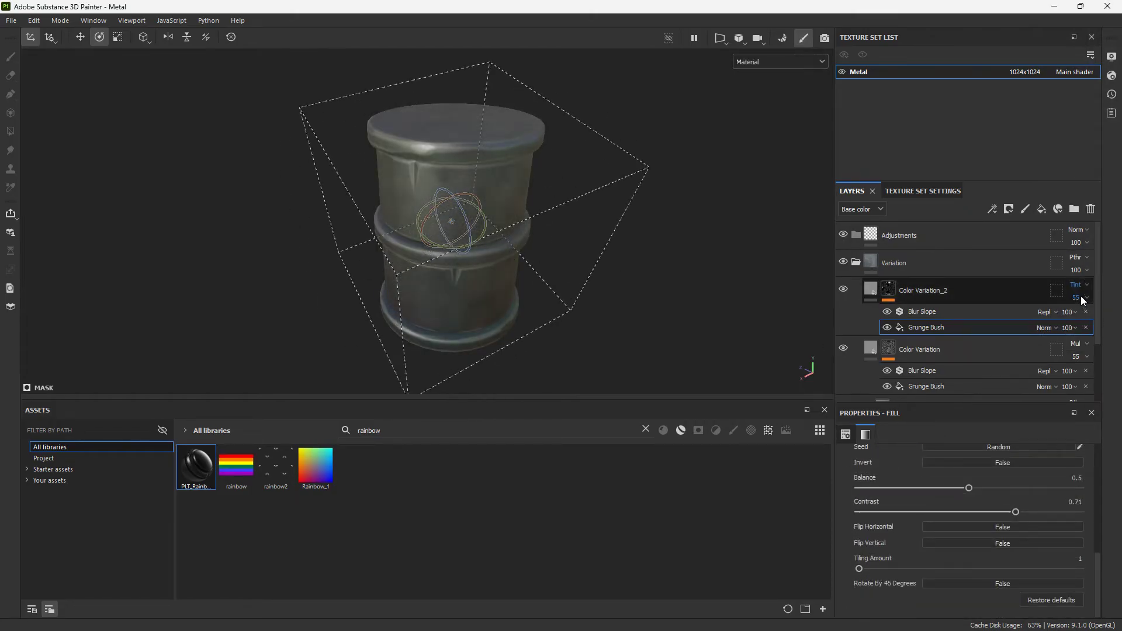
Set the Color Variation_2 layer's blend mode to Linear dodge (Add)
left_click(1079, 286)
left_click(1078, 106)
mouse_move(625, 188)
left_mouse_down("alt")
mouse_move(567, 293)
mouse_move(464, 353)
mouse_move(490, 298)
left_mouse_up("alt")
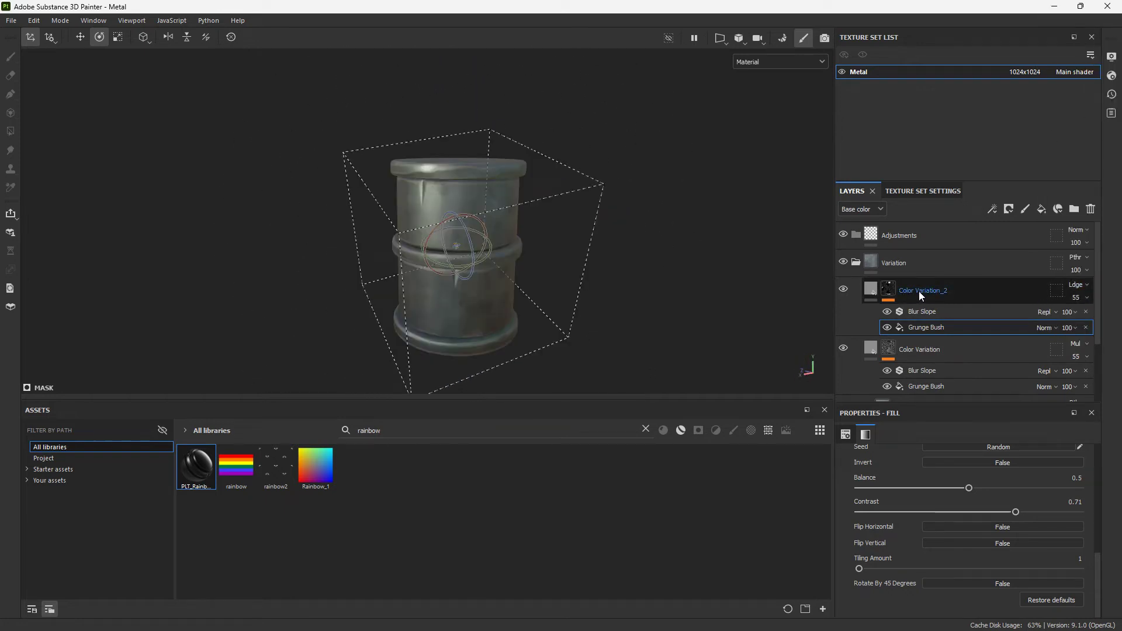
Place a copy of Color Variation named Spots above Color Variation_2 and delete its Blur Slope filter
left_click(920, 349)
left_click_drag(929, 295, 923, 289)
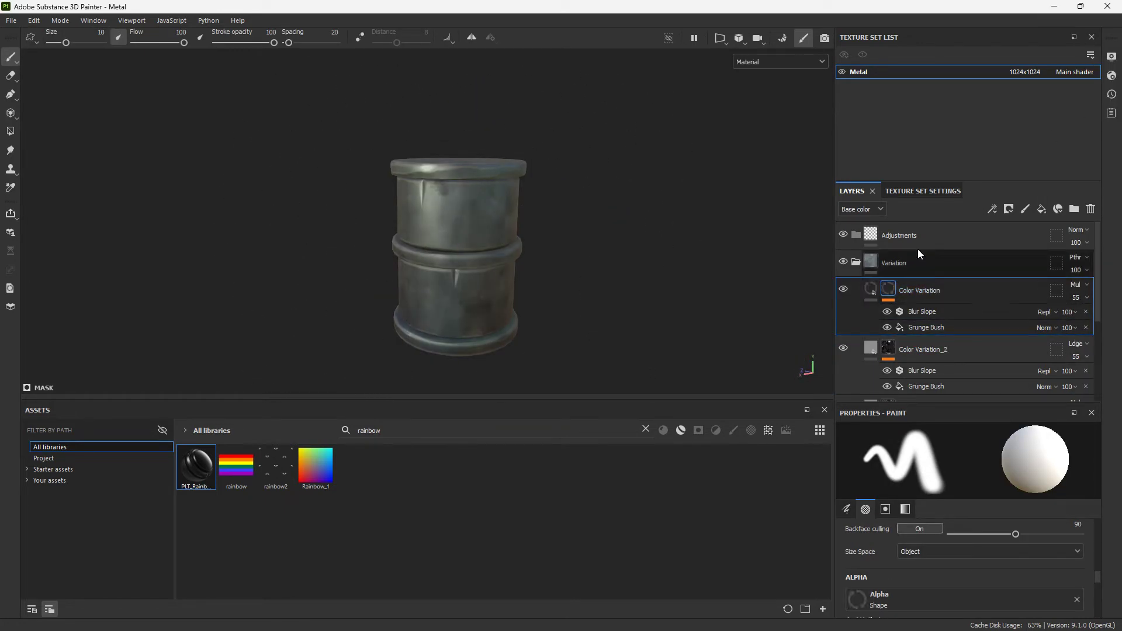
double_click(921, 293)
type("Spots")
left_click(894, 327)
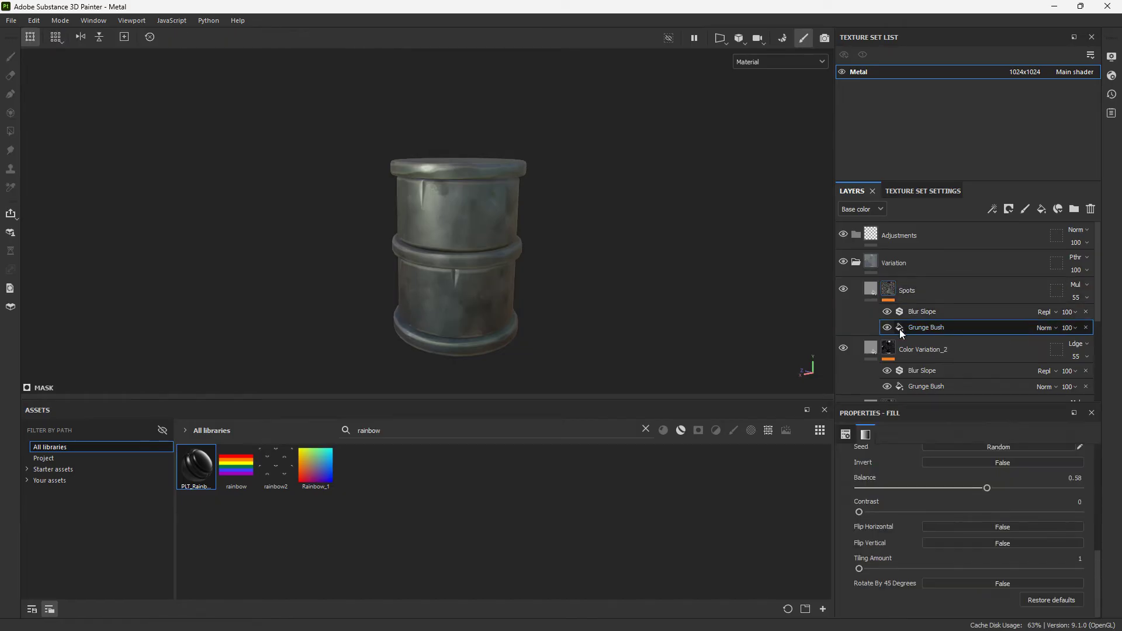
left_click(1086, 311)
Replace the Spots mask's texture with Grunge Spots and set its balance to 0.08
scroll(958, 497, "up", 3)
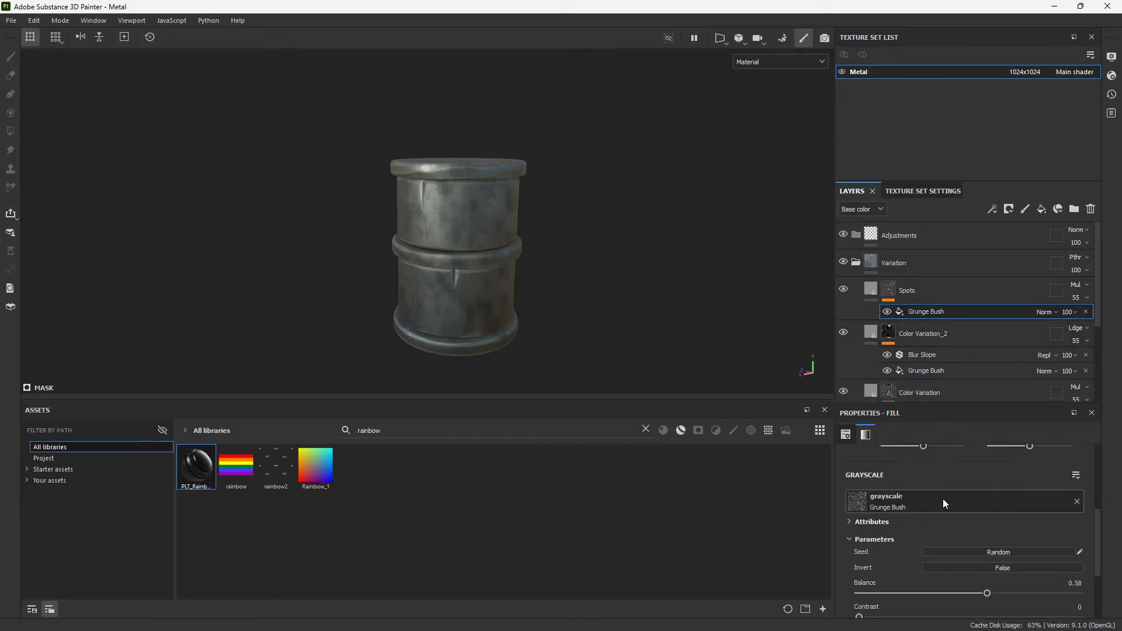
left_click(944, 501)
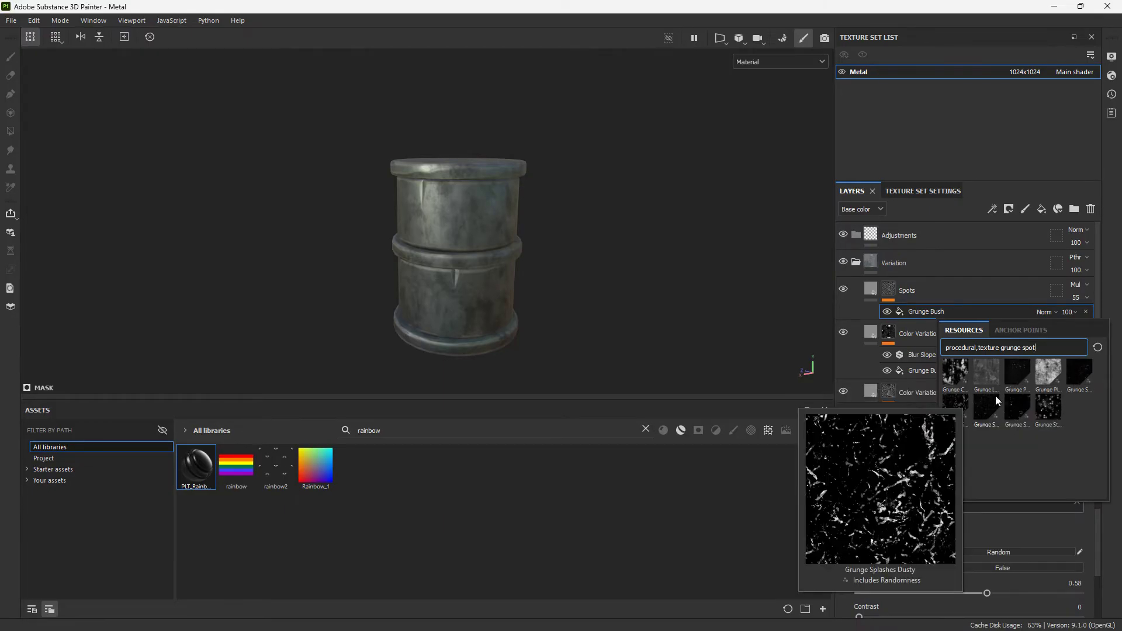
left_click(983, 409)
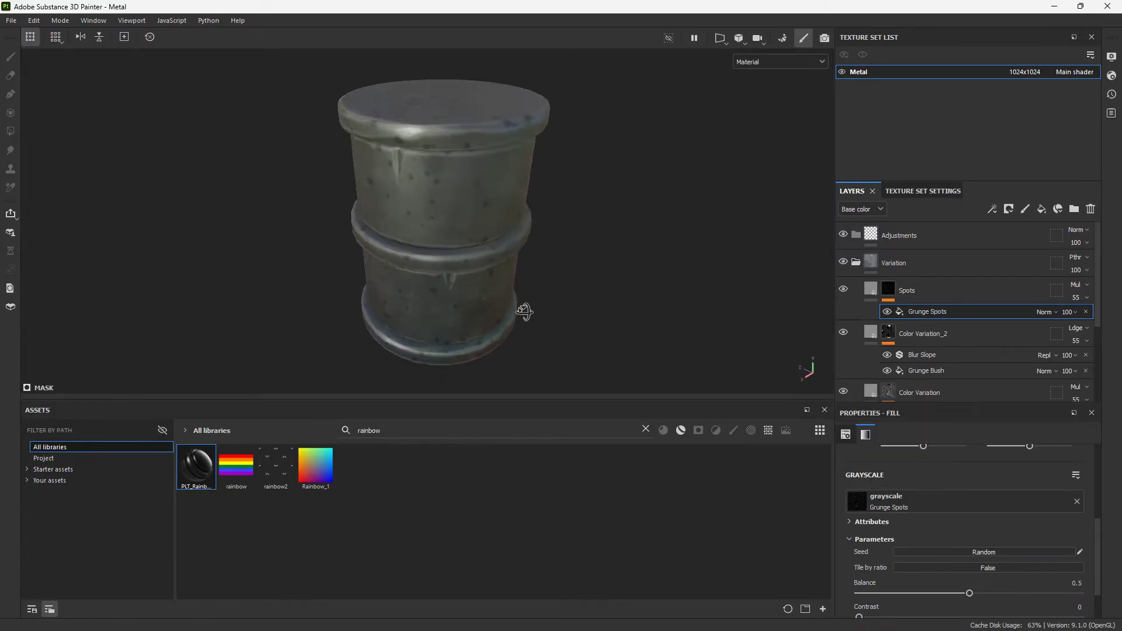
left_click(1077, 284)
scroll(449, 233, "down", 3)
left_click_drag(969, 592, 877, 593)
Replace the Spots mask's texture with Grunge Shavings
scroll(448, 234, "up", 3)
left_click(924, 501)
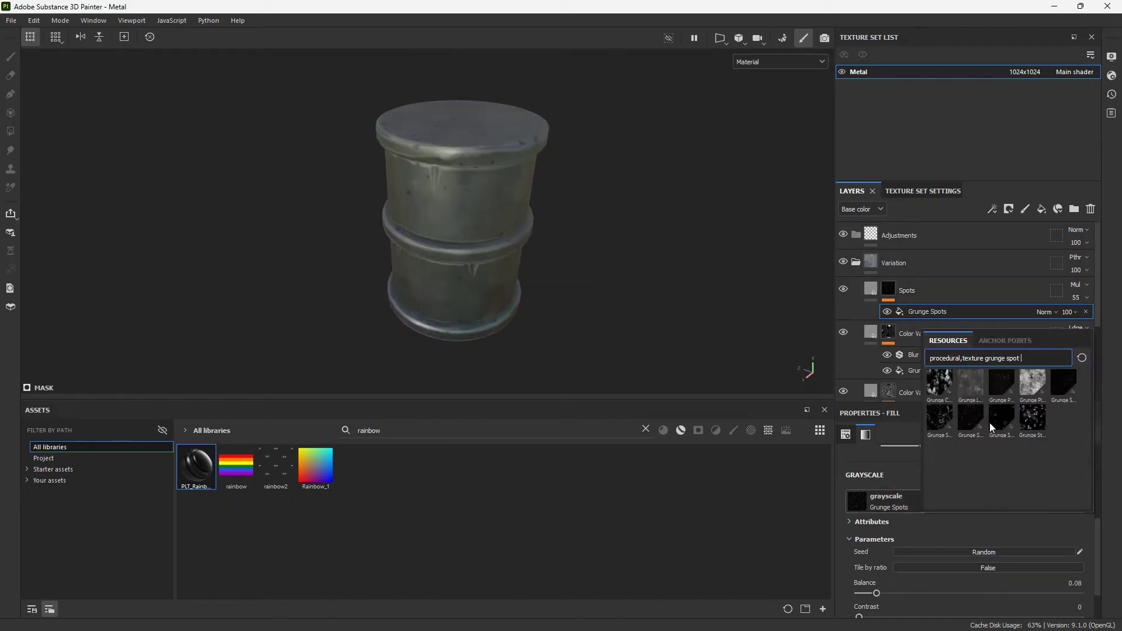
left_click(989, 425)
left_click_drag(521, 245, 522, 227, "alt")
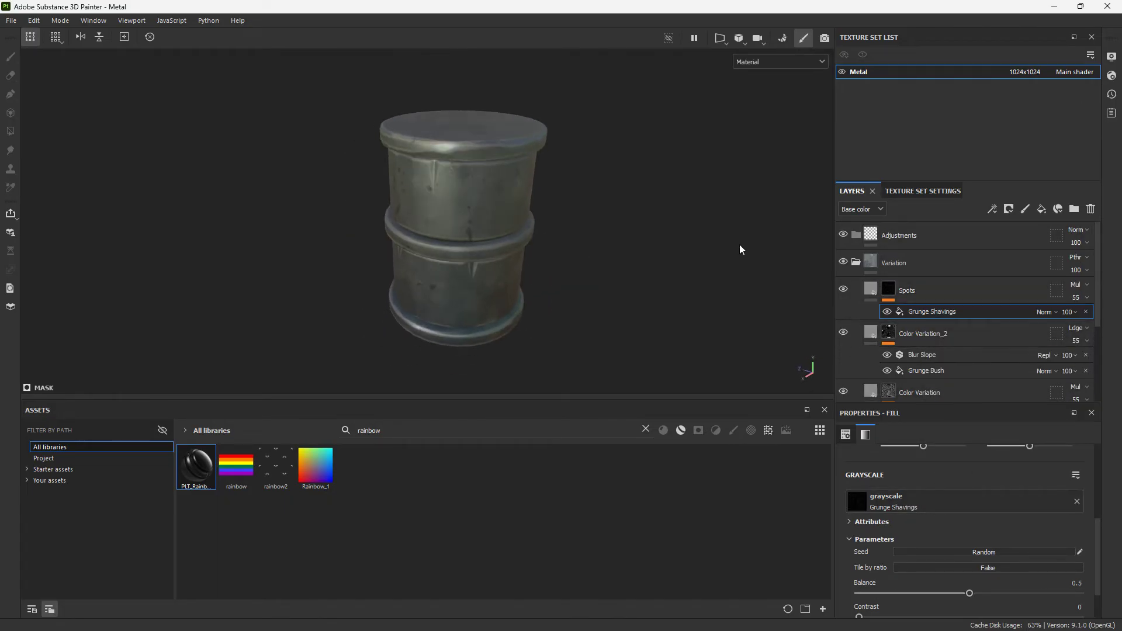
Add a Blur Slope filter above Grunge Shavings in the Spots mask
right_click(902, 307)
left_click(940, 444)
left_click(920, 471)
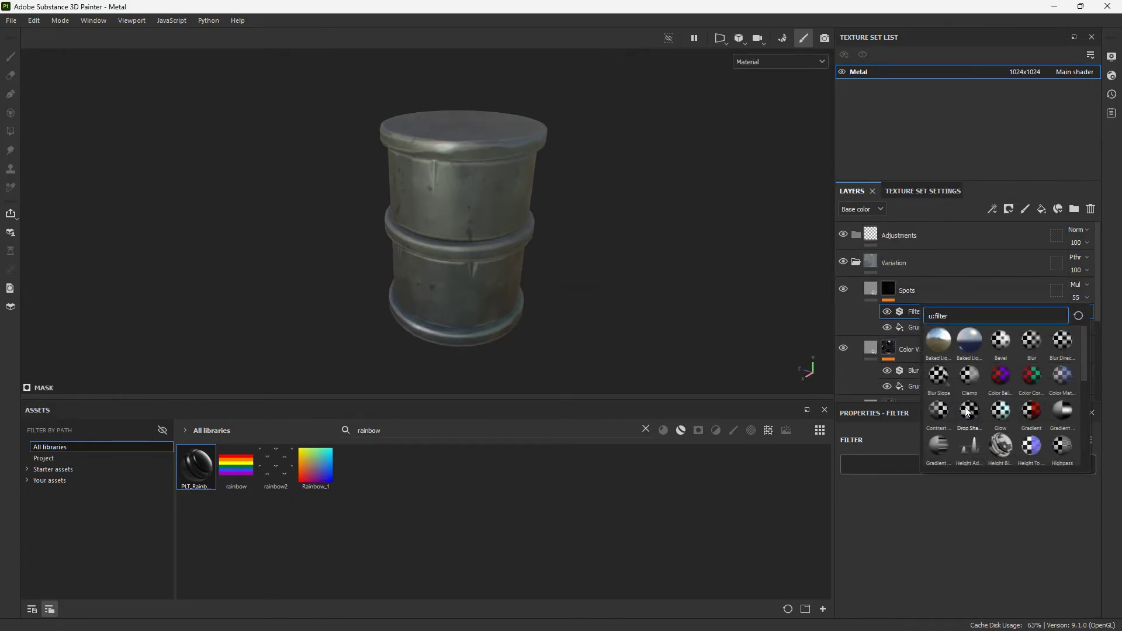
left_click(930, 381)
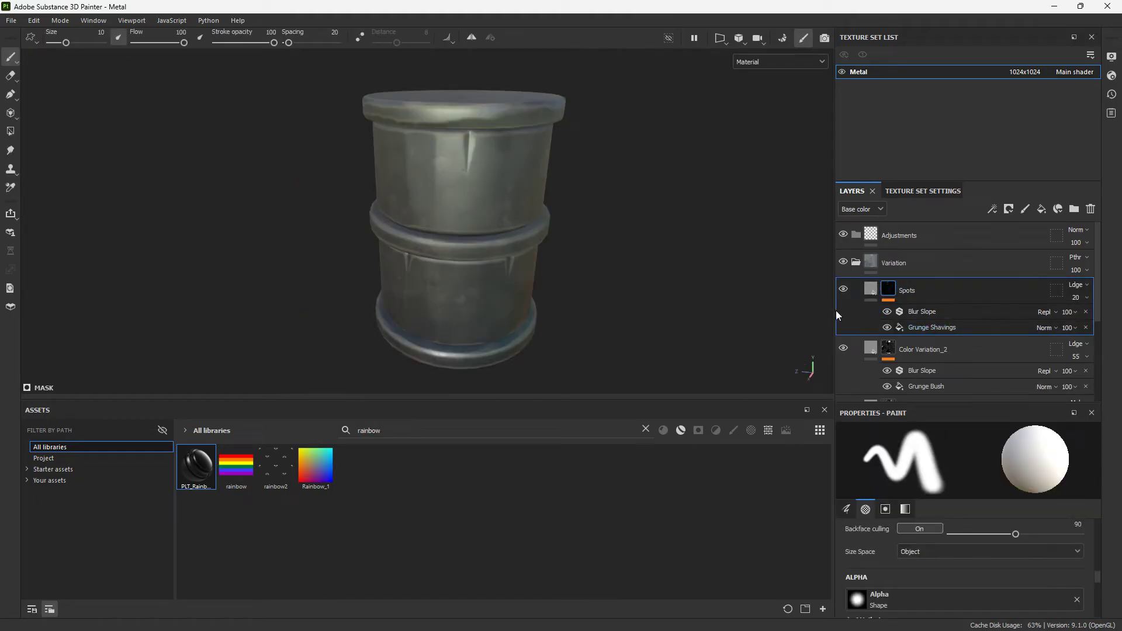
Duplicate the Spots layer as SpotsBigger and set its Grunge Shavings tiling to 0.16
key("ctrl+d")
double_click(925, 291)
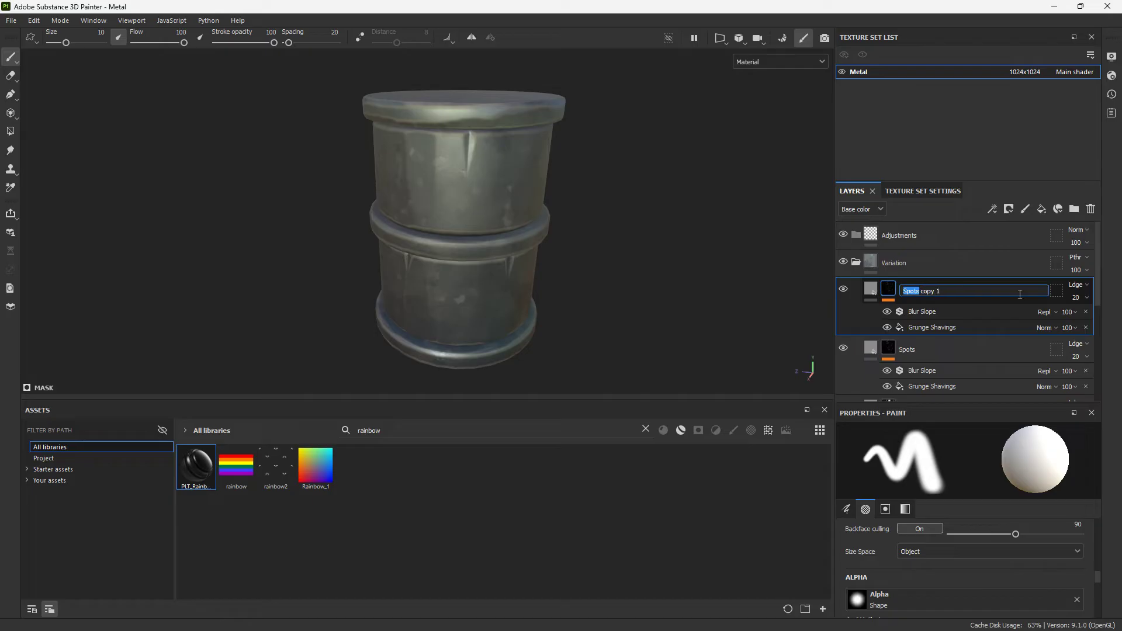
type("SpotsBigger")
key("Return")
left_click(990, 325)
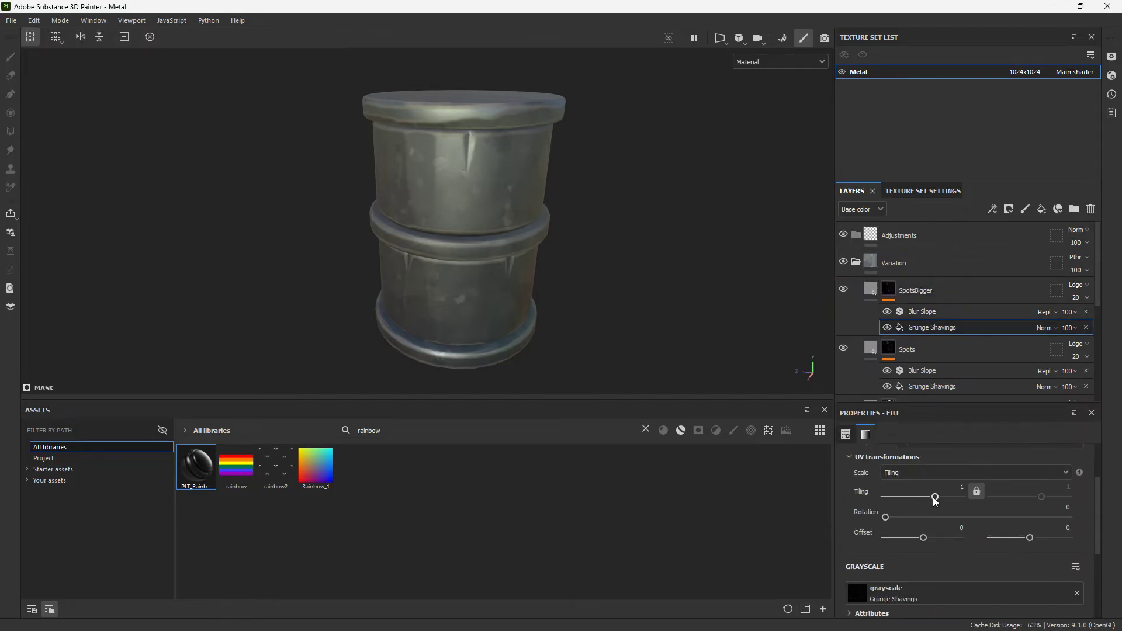
left_click(959, 295)
key("ctrl+d")
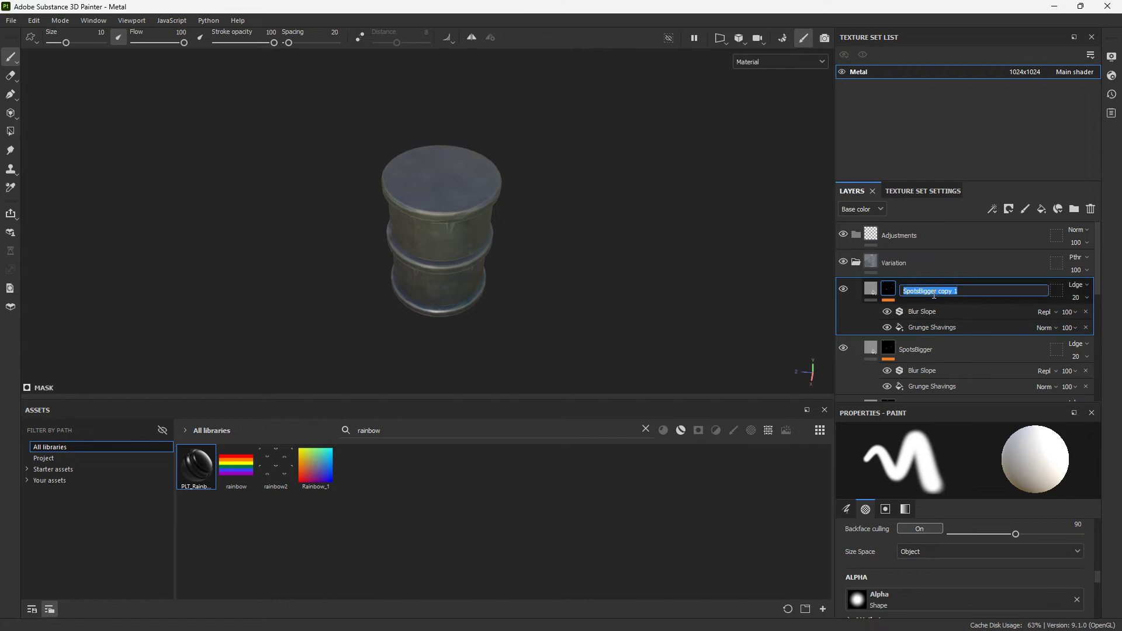
left_click(1085, 312)
left_click(1082, 297)
left_click_drag(1079, 318, 1116, 318)
left_click(980, 316)
left_click(880, 583)
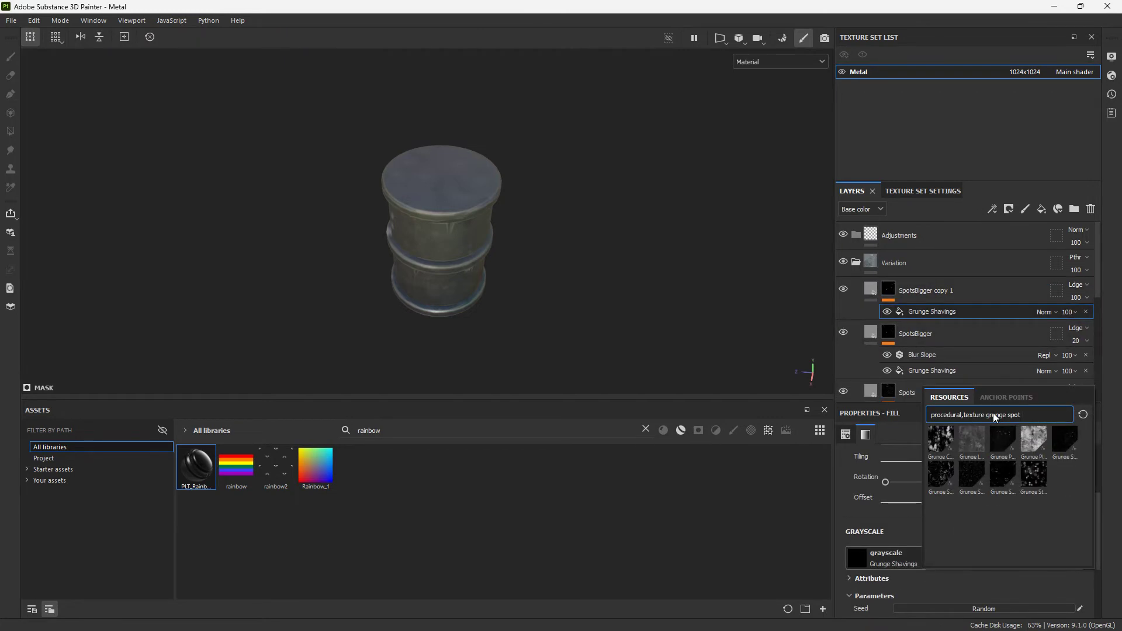
key("BackSpace")
Duplicate the SpotsBigger layer and rename the copy Scratches
key("ctrl+d")
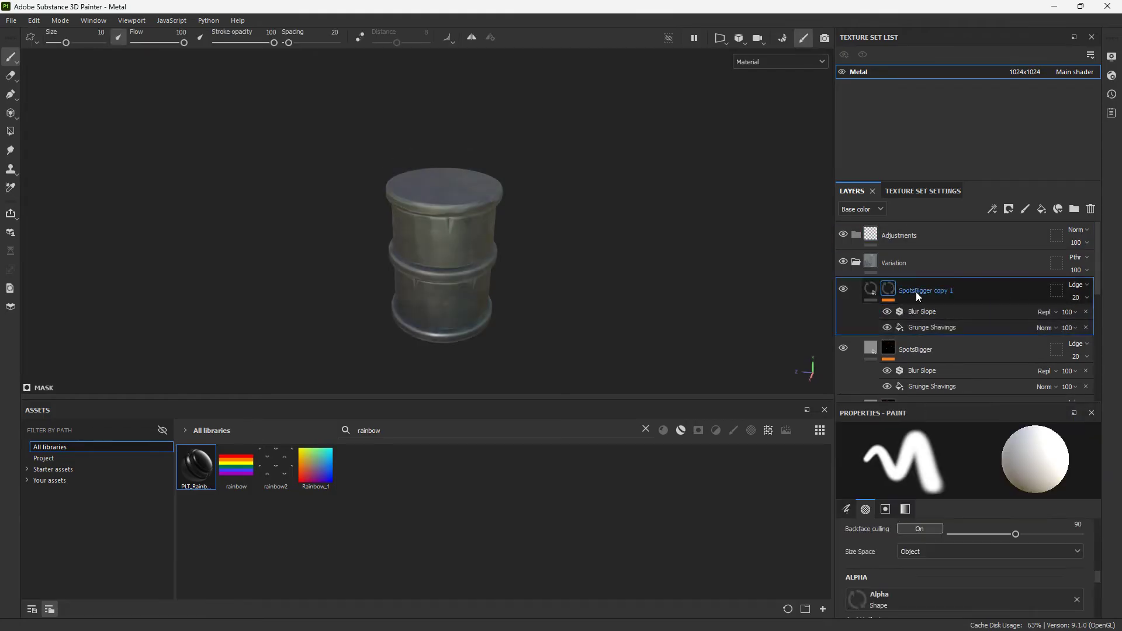
type("Scratches")
key("Return")
Delete the Blur Slope filter from the Scratches mask and set the layer's opacity to 100
left_click(1086, 312)
left_click(1076, 298)
left_click_drag(1077, 320, 1119, 321)
Replace the Grunge Shavings texture in the Scratches mask with Grunge Scratches Rough
left_click(929, 311)
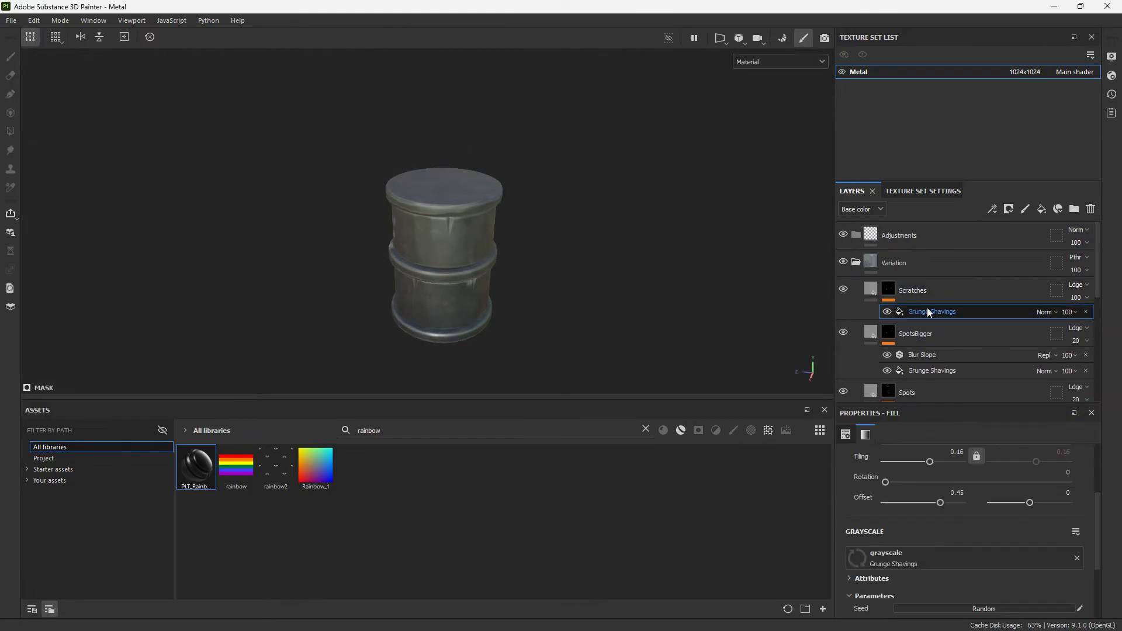
left_click(920, 557)
type("scrat")
mouse_move(967, 469)
mouse_move(935, 431)
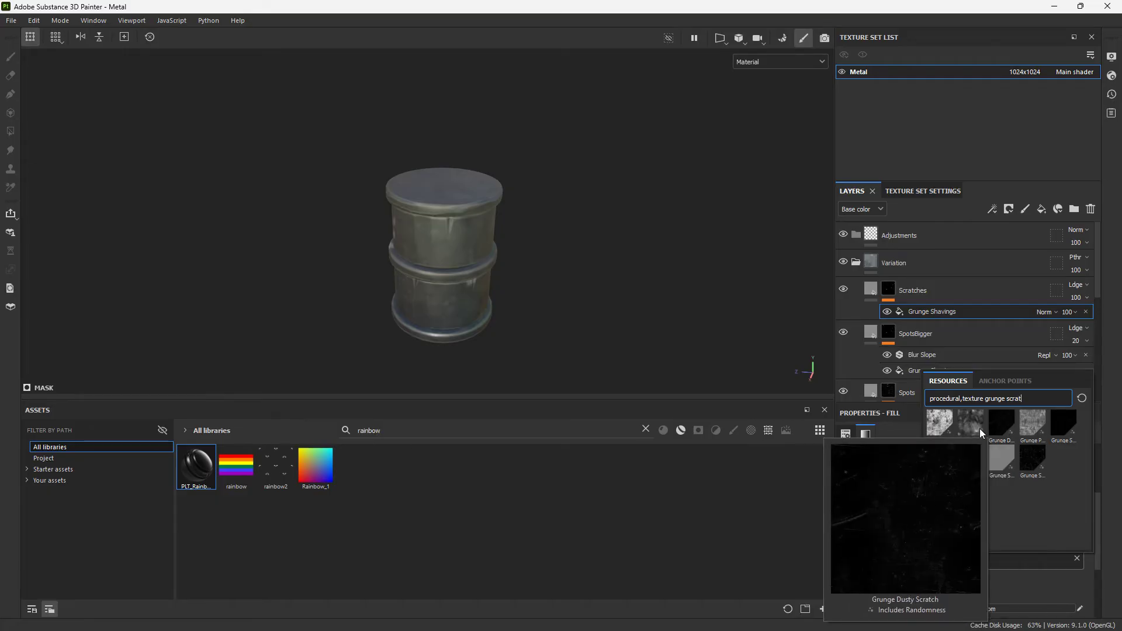
mouse_move(1060, 433)
mouse_move(1034, 463)
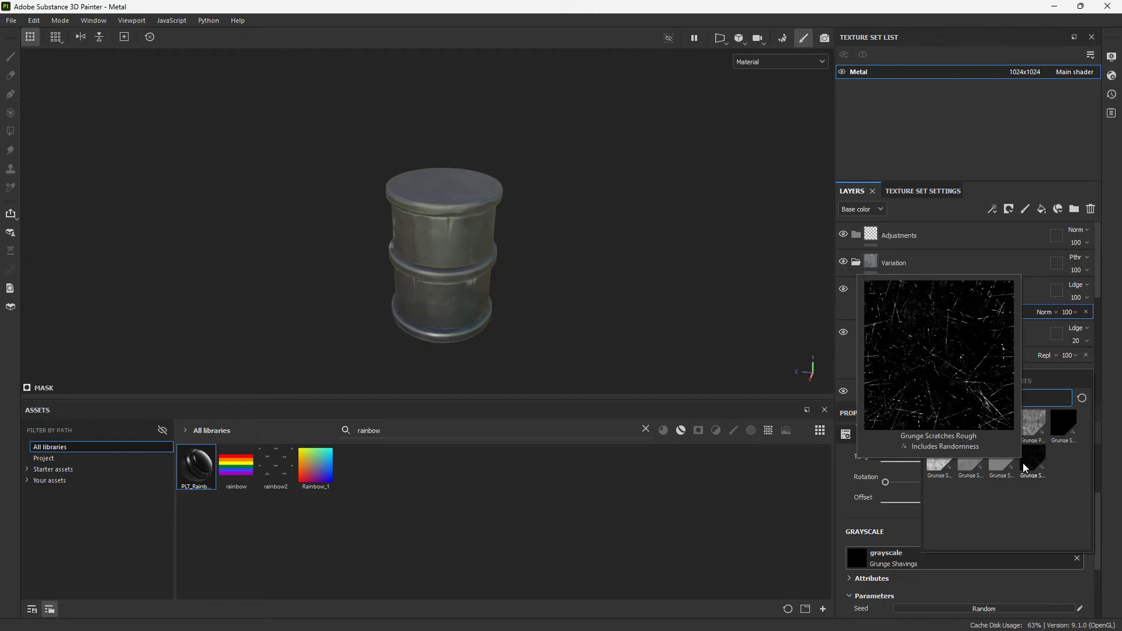
left_click(1027, 463)
scroll(538, 321, "up", 2)
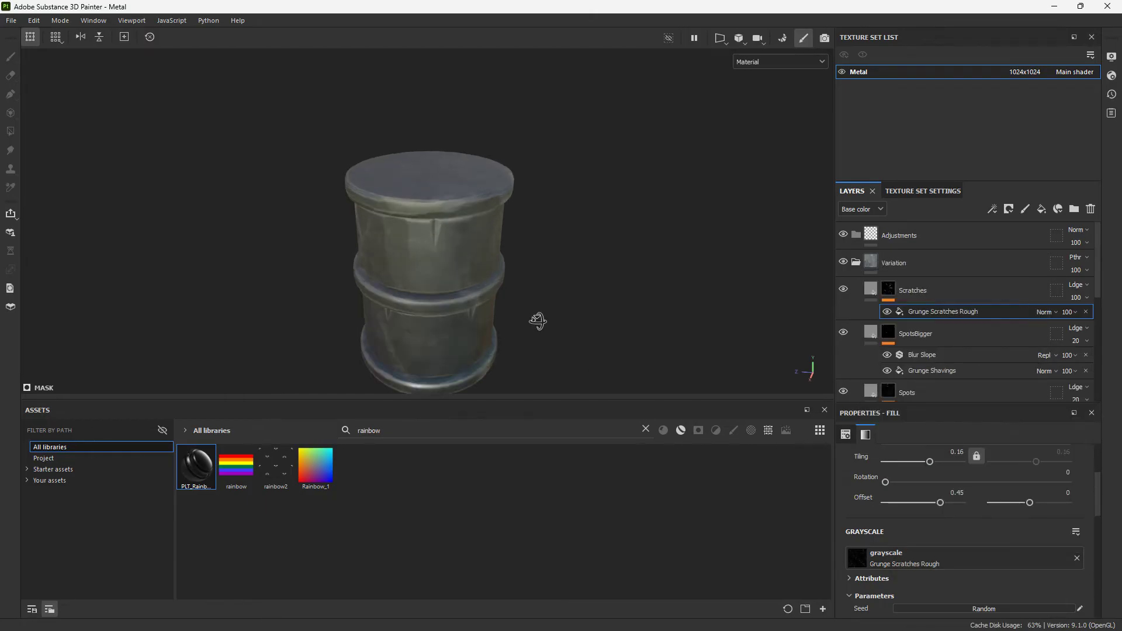
Set the tiling of the Grunge Scratches Rough texture in the Scratches mask to 2.84
scroll(871, 559, "down", 5)
scroll(868, 588, "up", 1)
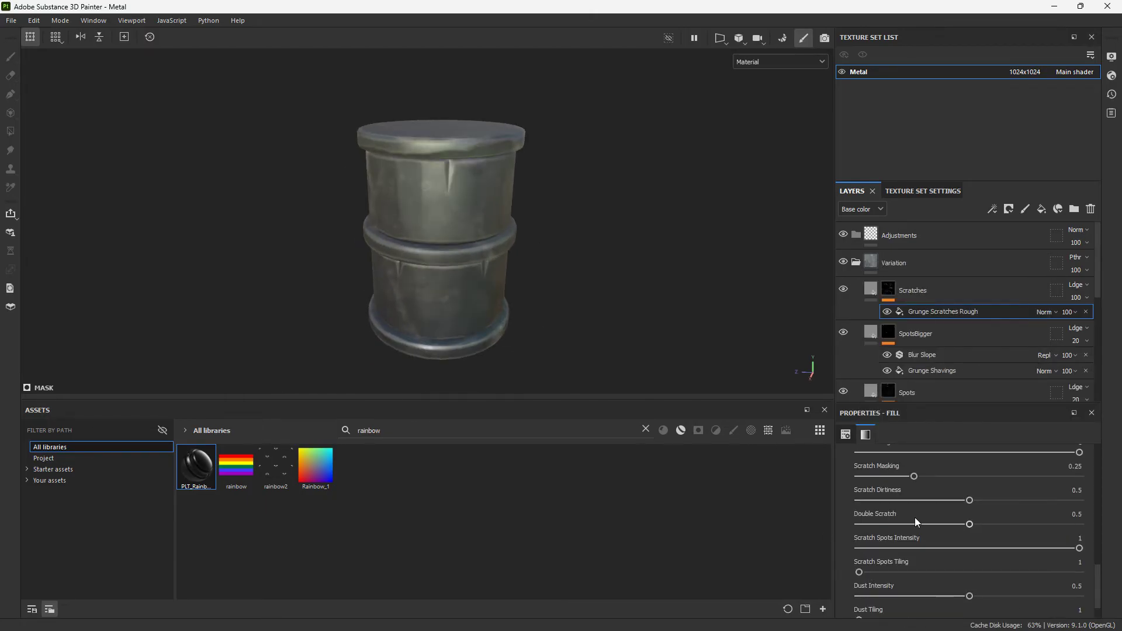
scroll(916, 522, "up", 10)
scroll(937, 314, "down", 1)
scroll(923, 500, "down", 4)
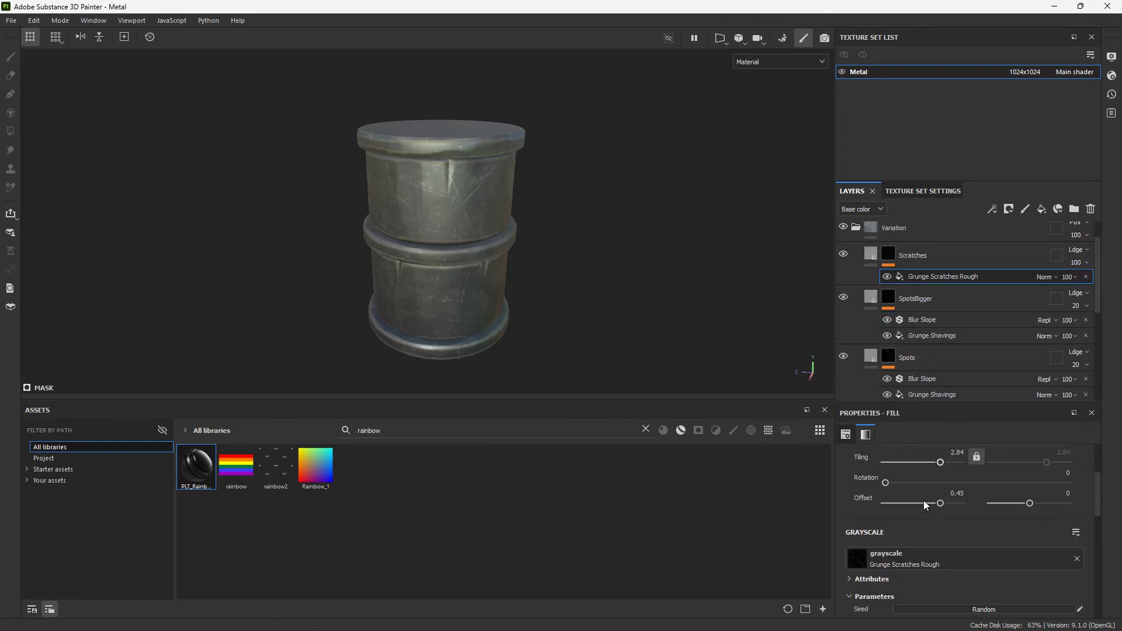
Replace the Scratches mask texture with Grunge Scratch Generator and adjust the scratches while viewing only the base color
left_click(935, 521)
left_click(1083, 384)
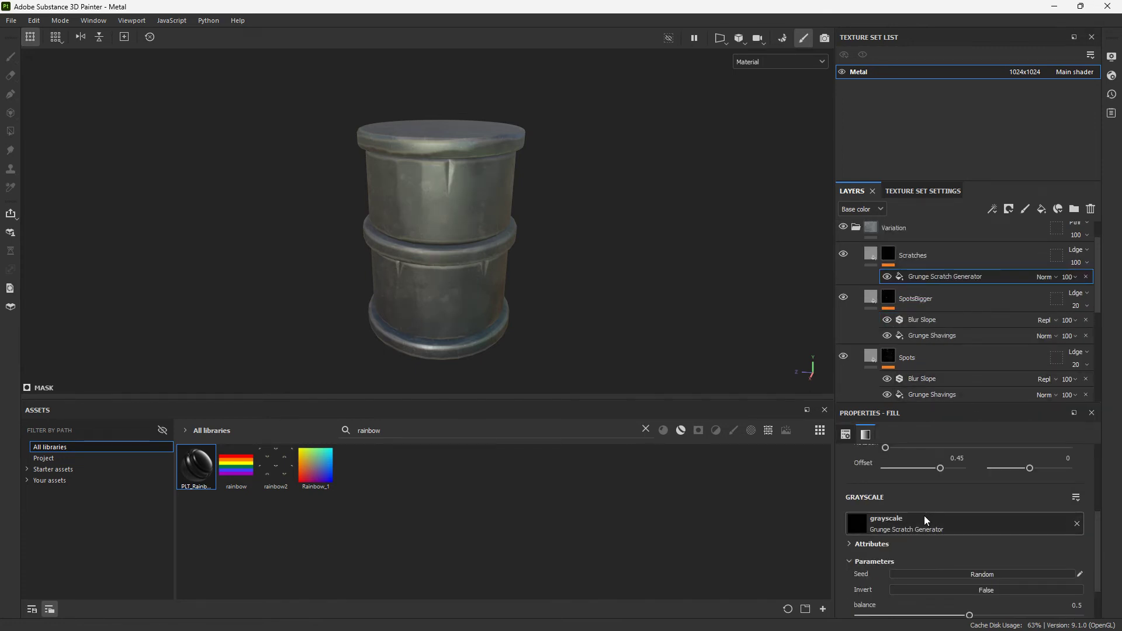
left_click(888, 254, "alt")
scroll(485, 154, "up", 2)
left_click(760, 63)
left_click(756, 88)
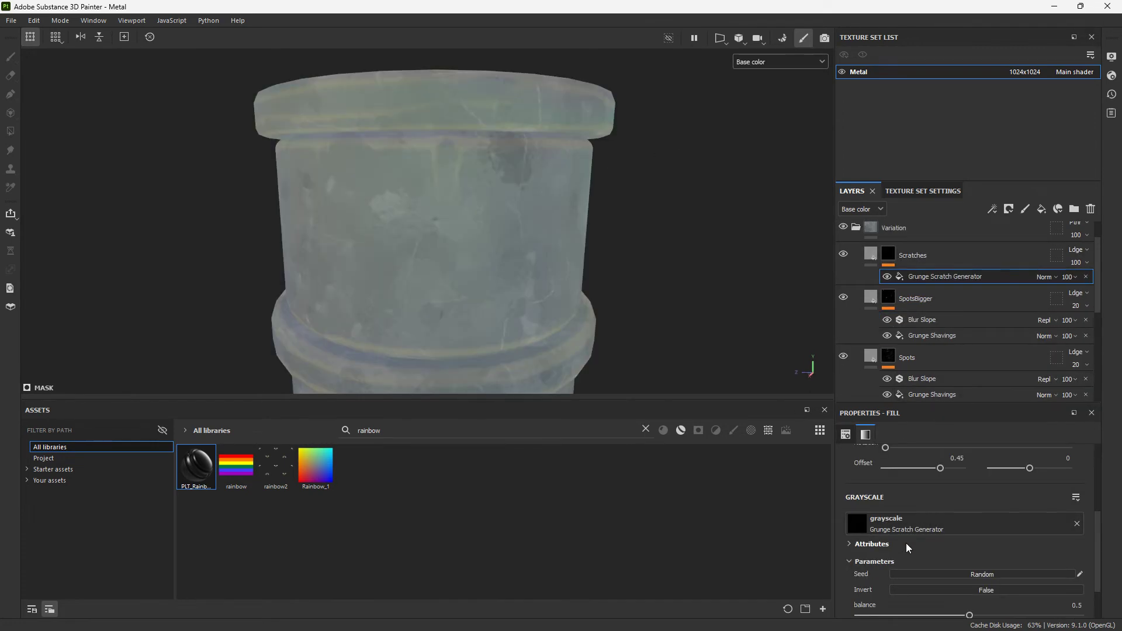
scroll(903, 540, "up", 2)
scroll(930, 544, "down", 4)
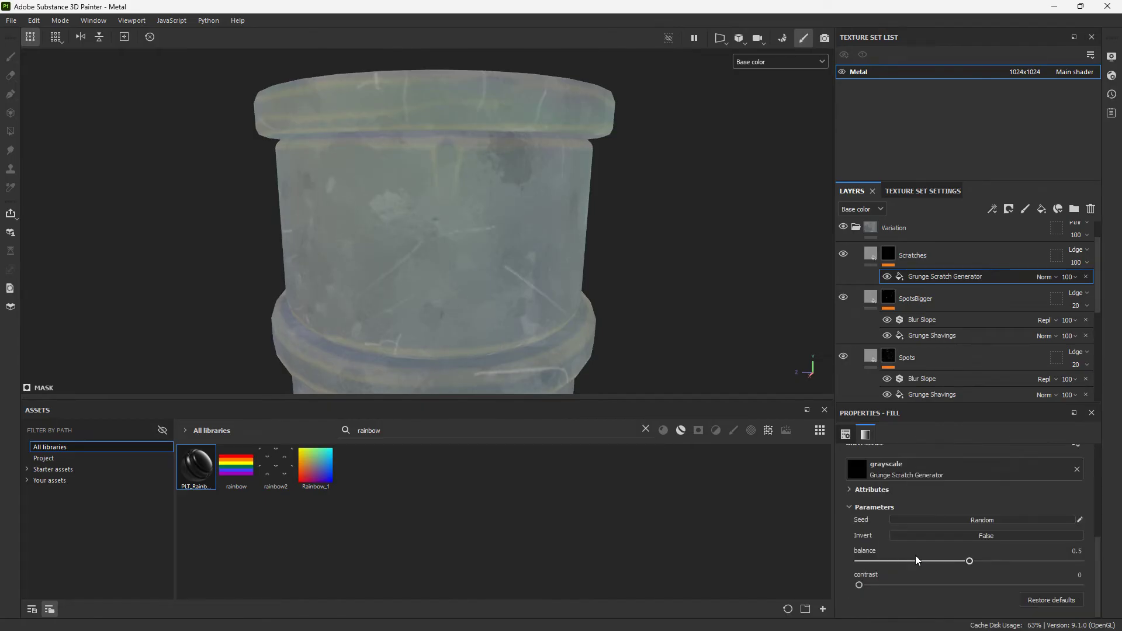
scroll(535, 257, "down", 3)
Enable roughness on the Scratches fill and set its metallic to 0.6213 and roughness to 0.6107, judged in the material view
key("m")
scroll(538, 310, "up", 2)
left_click(871, 254)
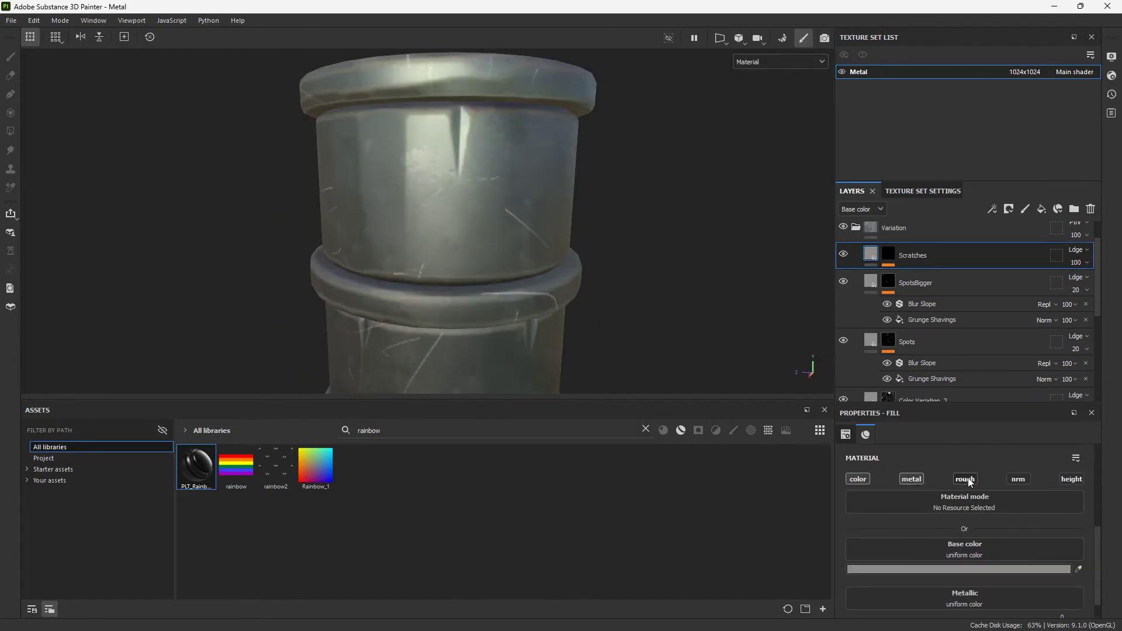
scroll(923, 577, "down", 2)
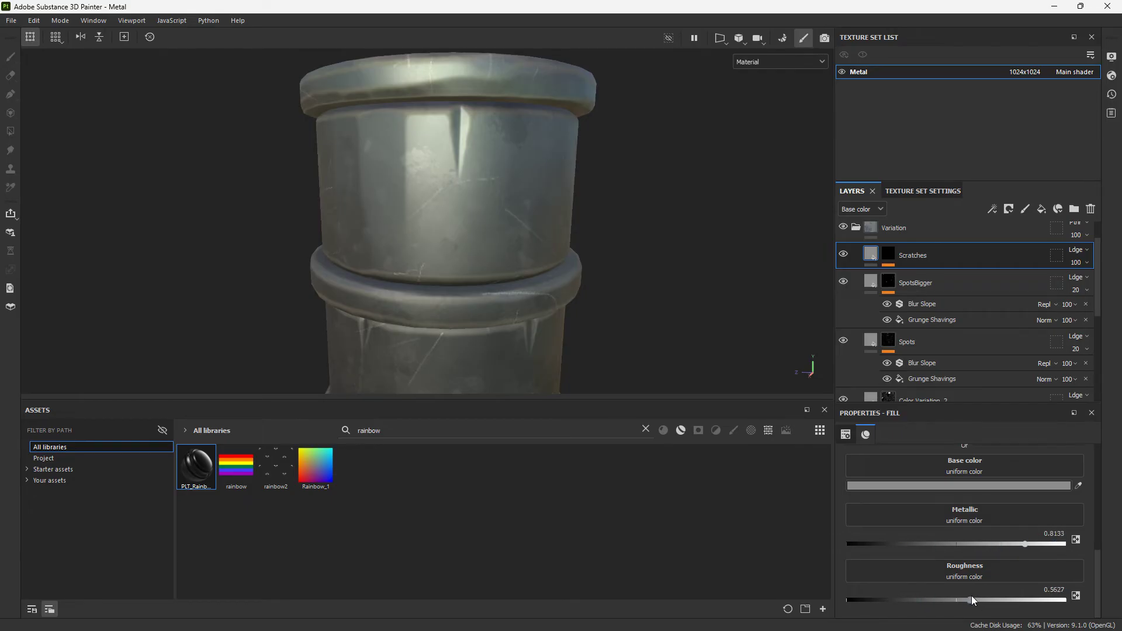
left_click_drag(980, 552, 983, 553)
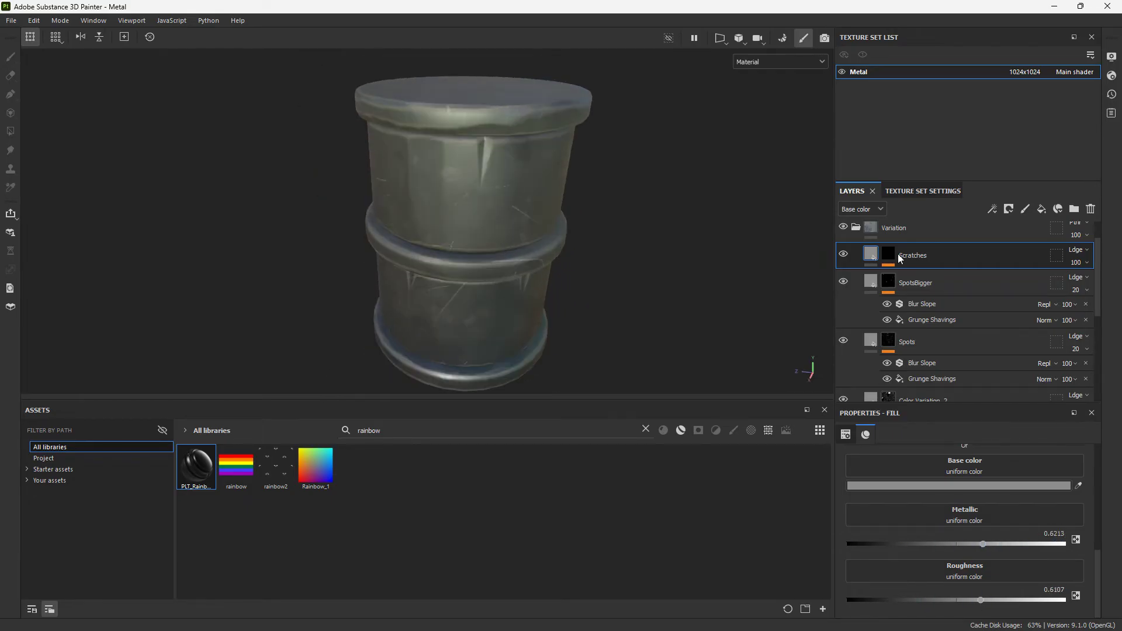
left_click_drag(666, 251, 648, 225, "alt")
scroll(649, 226, "down", 3)
left_click(774, 65)
middle_click_drag(676, 142, 650, 195, "alt")
left_click_drag(650, 194, 669, 219, "alt")
scroll(867, 311, "up", 1)
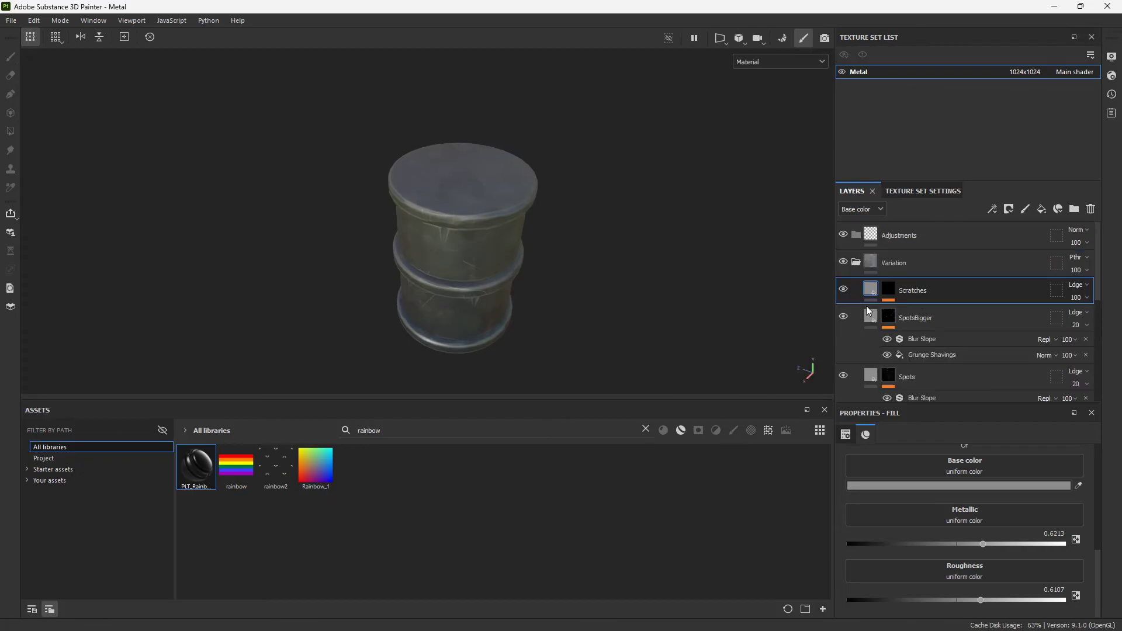
Add a fill layer with Multiply blending inside the Adjustments folder and set the folder's blending to Passthrough
left_click(857, 263)
scroll(571, 280, "down", 2)
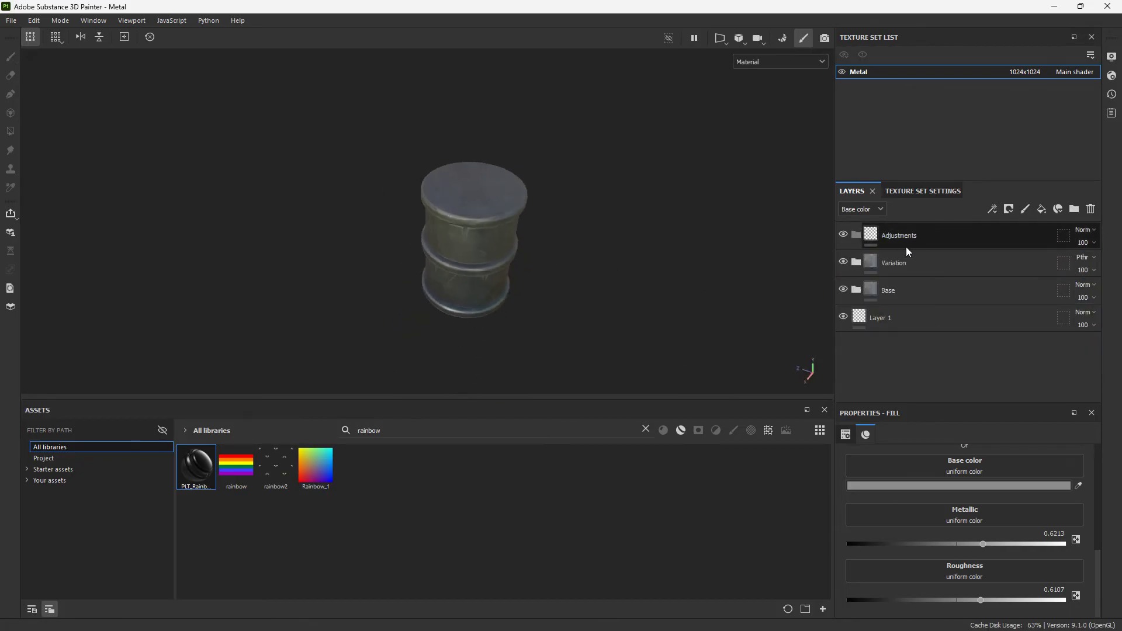
left_click(904, 236)
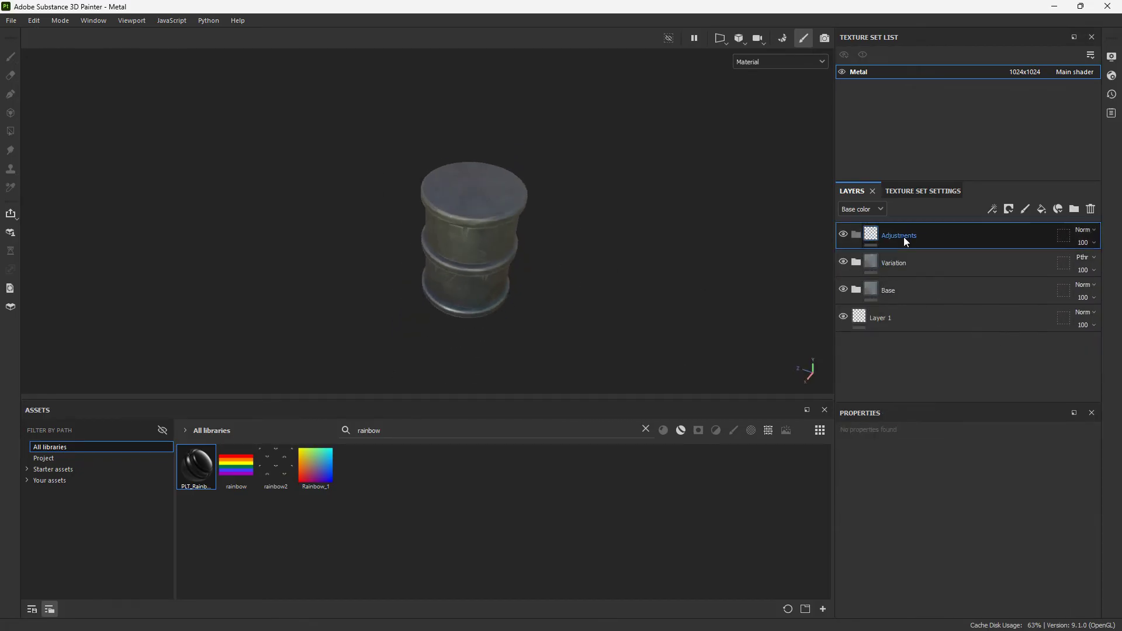
left_click(1041, 208)
left_click(1093, 258)
left_click(1067, 314)
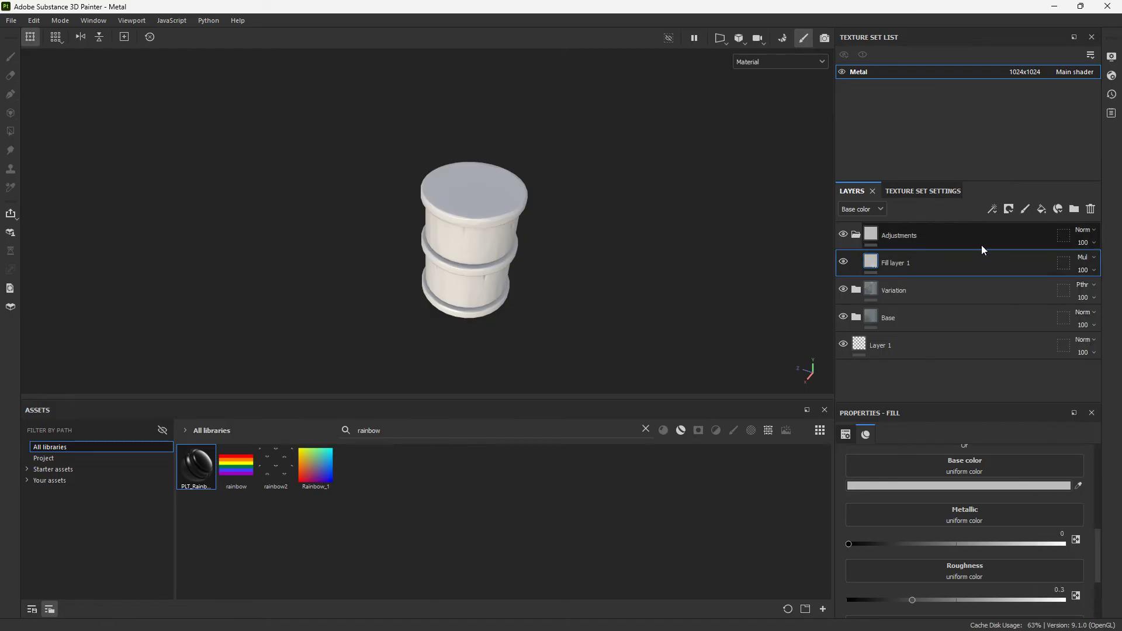
left_click(1093, 230)
left_click(1089, 251)
Limit the new fill layer to the color channel and give it a black mask with an Ambient Occlusion generator
scroll(878, 535, "up", 2)
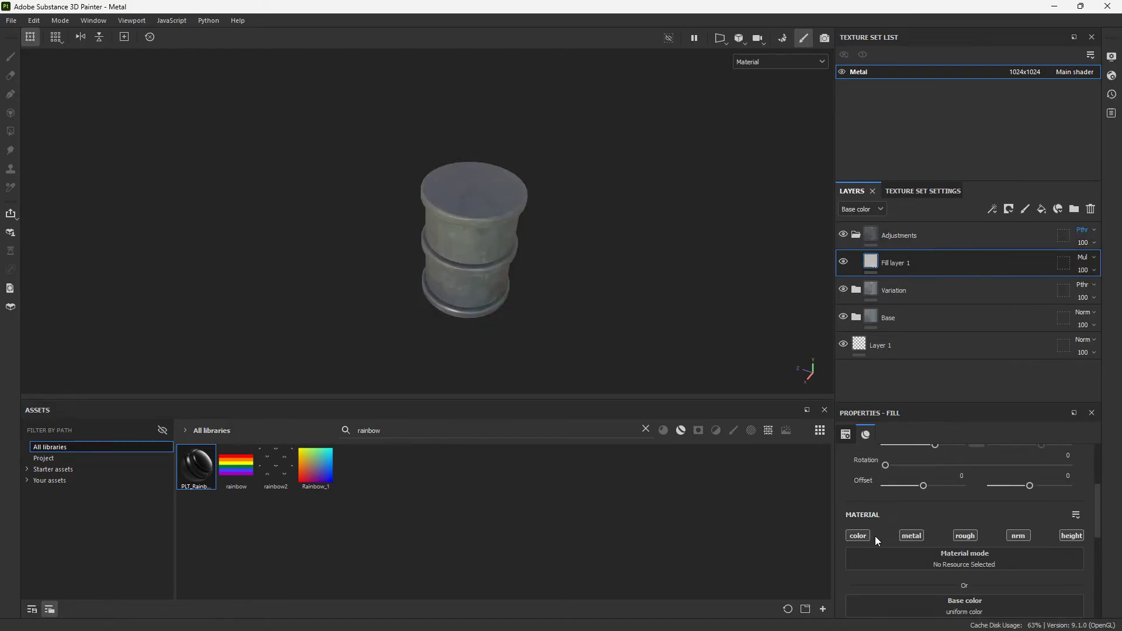
scroll(856, 461, "down", 1)
right_click(930, 262)
left_click(968, 22)
right_click(888, 262)
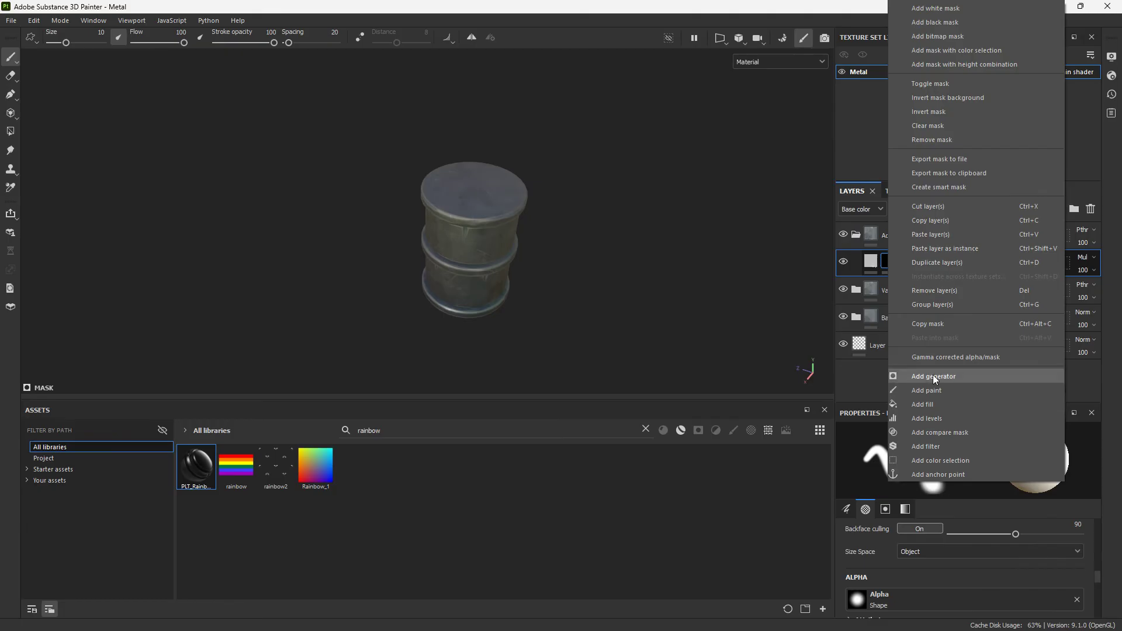
left_click(934, 377)
left_click(942, 464)
Set the Ambient Occlusion generator's Global Balance to 0.09 while viewing the mask and base color
left_click_drag(636, 311, 703, 394, "alt")
left_click_drag(969, 563, 879, 566)
left_click(888, 262, "alt")
scroll(643, 233, "up", 3)
left_click(748, 64)
left_click(748, 100)
left_click_drag(602, 187, 593, 216, "alt")
left_click_drag(879, 563, 871, 563)
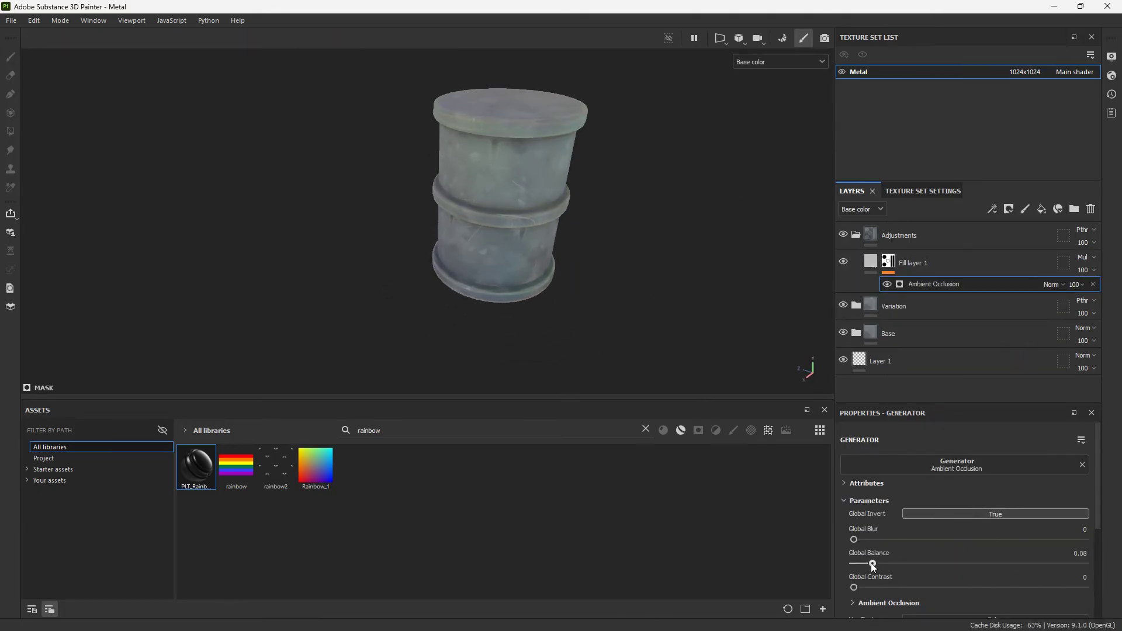
Set the base color of the ambient occlusion fill layer to a light purple
left_click(871, 261)
left_click(895, 569)
left_click_drag(801, 344, 801, 321)
left_click_drag(719, 479, 694, 480)
left_click_drag(802, 333, 804, 347)
left_click(808, 243)
Set the opacity of the Ambient Occlusion generator in the fill layer's mask to 64
left_click(888, 261)
left_click(934, 284)
scroll(872, 571, "down", 3)
left_click(1078, 285)
left_click(1094, 303)
Rename the fill layer AO, duplicate it and name the copy AO2
double_click(947, 268)
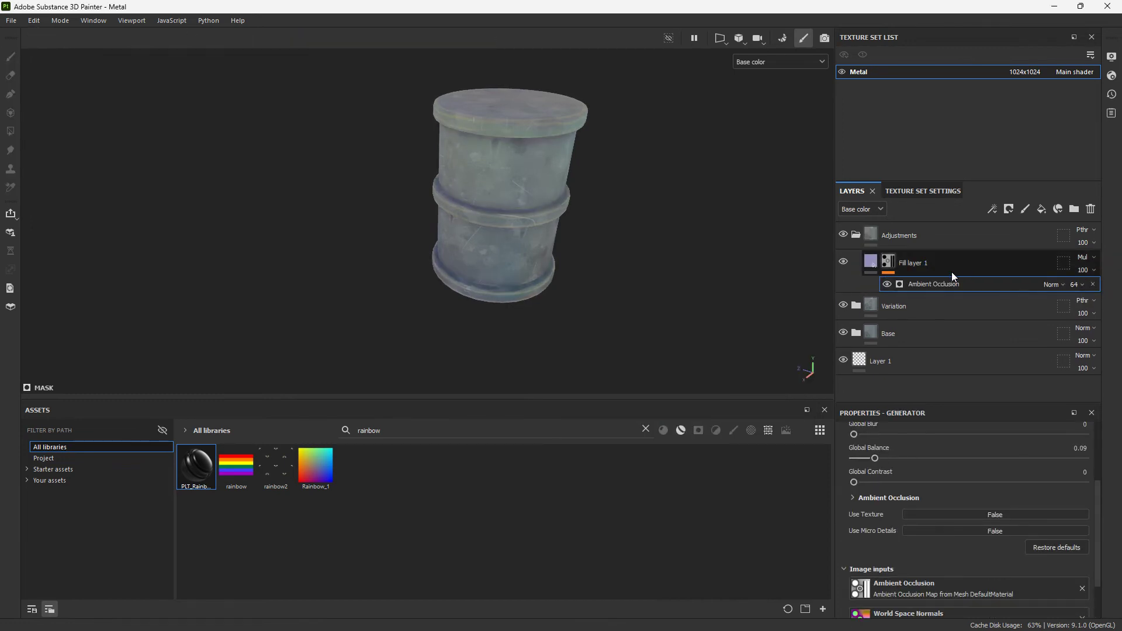
key("ctrl+d")
double_click(976, 263)
left_click_drag(903, 263, 933, 266)
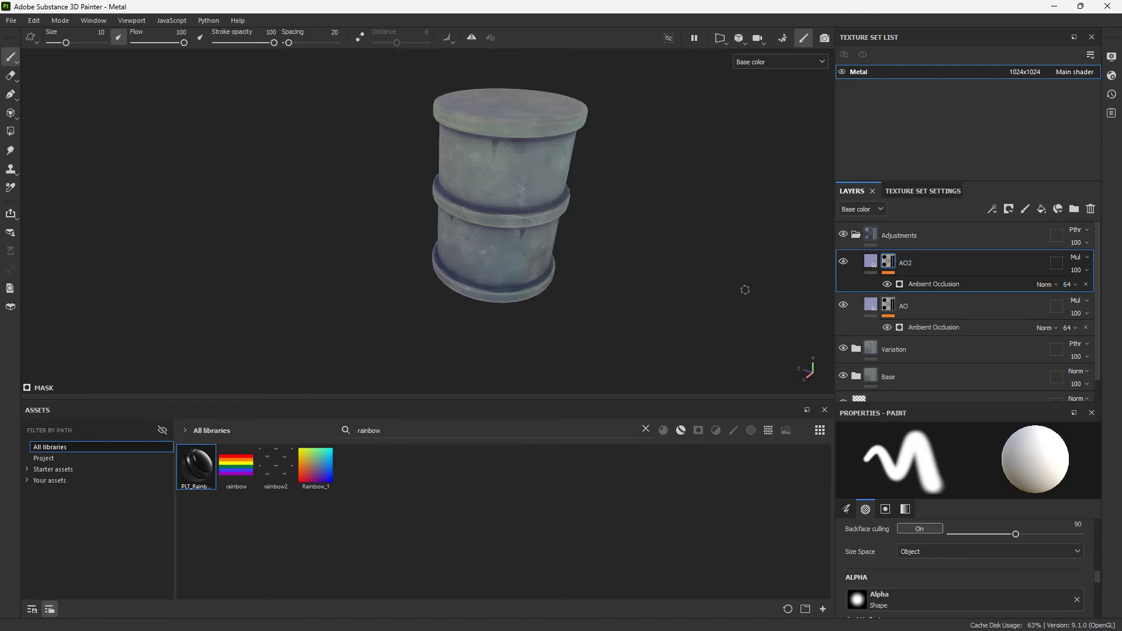
Increase the Global Balance of the Ambient Occlusion generator in the AO2 mask
left_click(938, 286)
scroll(877, 503, "up", 2)
mouse_move(873, 527)
left_mouse_down()
mouse_move(866, 512)
mouse_move(853, 524)
mouse_move(903, 503)
mouse_move(890, 525)
left_mouse_up()
Add a Blur filter with an intensity of 5.66 to the AO2 mask
right_click(889, 262)
left_click(935, 476)
left_click(935, 467)
left_click(1037, 339)
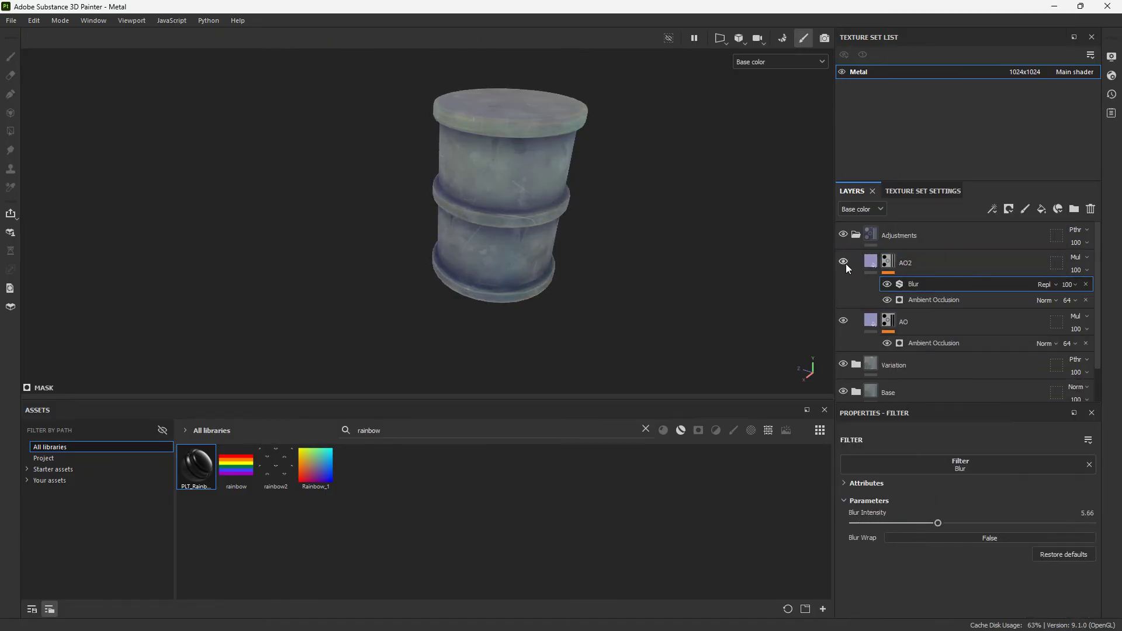
Adjust the Ambient Occlusion generator's opacity and the purple base color of AO2, and return to the material view
scroll(624, 192, "down", 4)
left_click(1074, 300)
left_click_drag(1089, 321, 1097, 336)
left_click(870, 261)
left_click(959, 569)
left_click_drag(803, 332, 801, 312)
left_click(808, 243)
key("m")
scroll(536, 183, "up", 4)
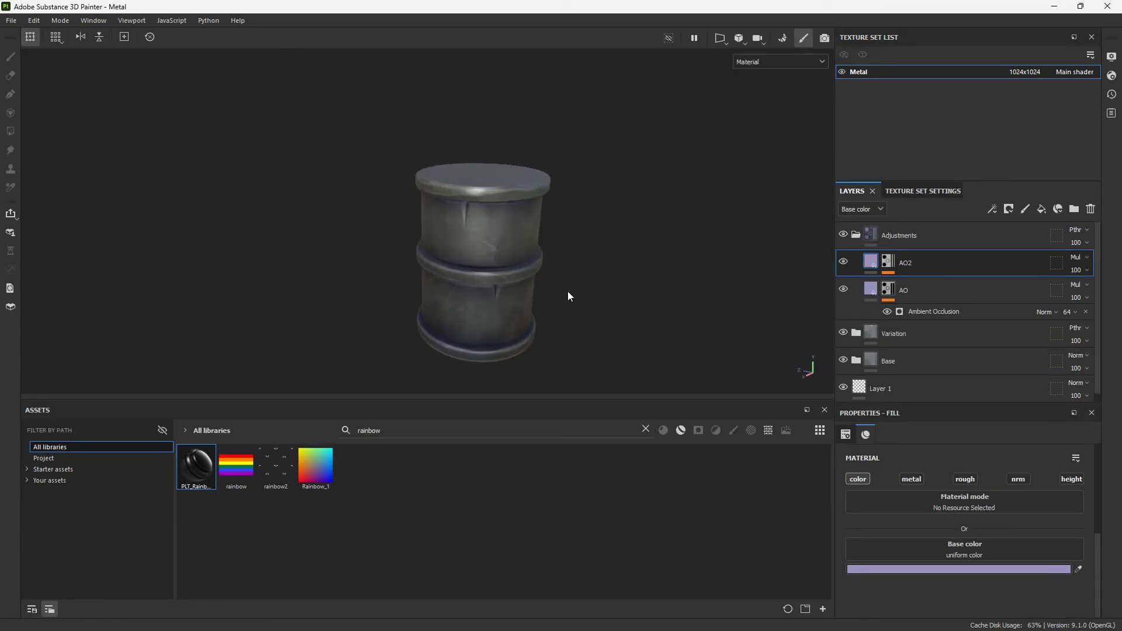
Compare the barrel with the AO2 and AO layers switched on and off
left_click(843, 261)
left_click(844, 289)
left_click(843, 262)
left_click(844, 289)
left_click(841, 261)
left_click(840, 262)
left_click(954, 292)
Put the AO2 and AO layers into a new folder named AO inside the Adjustments folder
left_click(934, 264)
left_click(938, 290, "shift")
left_click(1073, 209)
left_click_drag(920, 318, 871, 257)
double_click(904, 262)
type("ao")
key("Return")
Set the AO folder's blending to Passthrough and its opacity to 65, comparing the barrel with and without it
left_click(1077, 258)
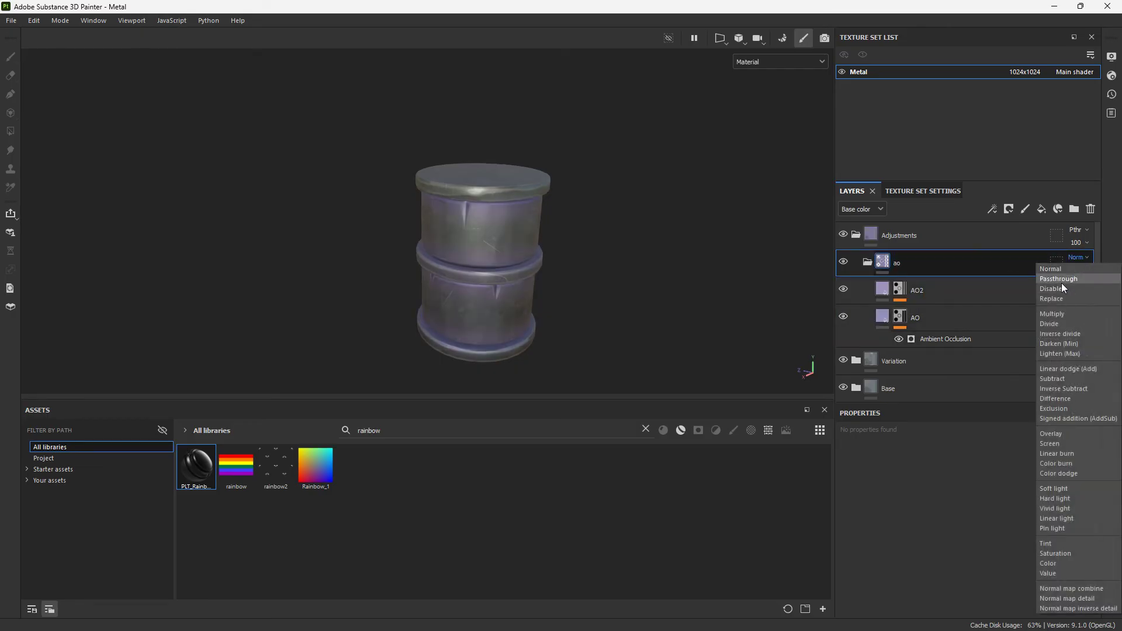
left_click(1062, 284)
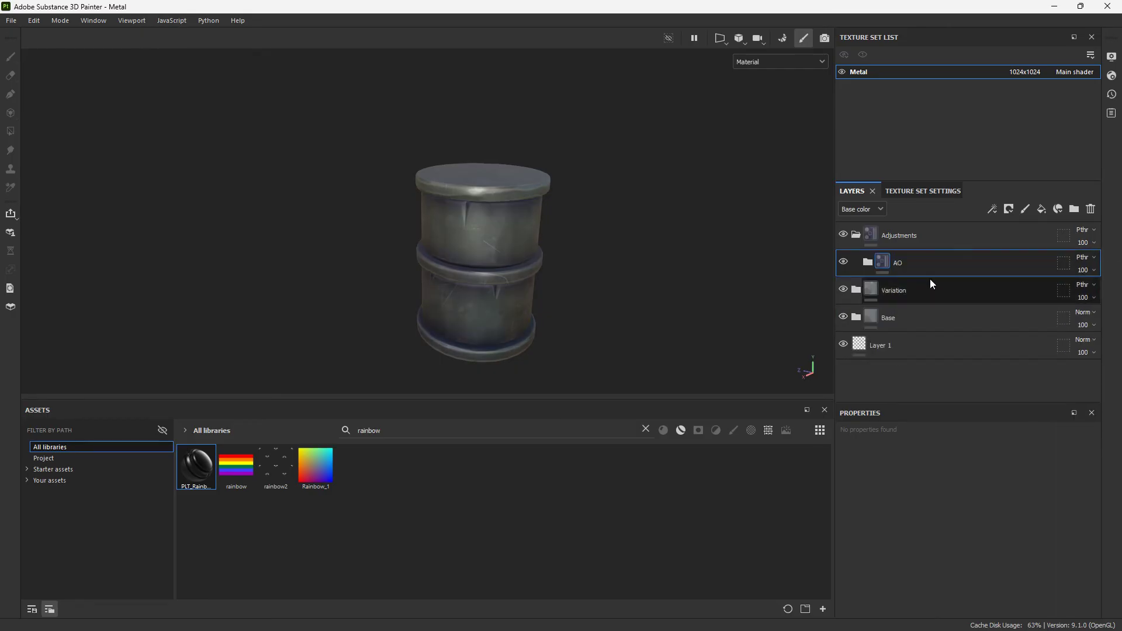
left_click(1093, 271)
left_click_drag(1104, 296, 1098, 300)
left_click(842, 261)
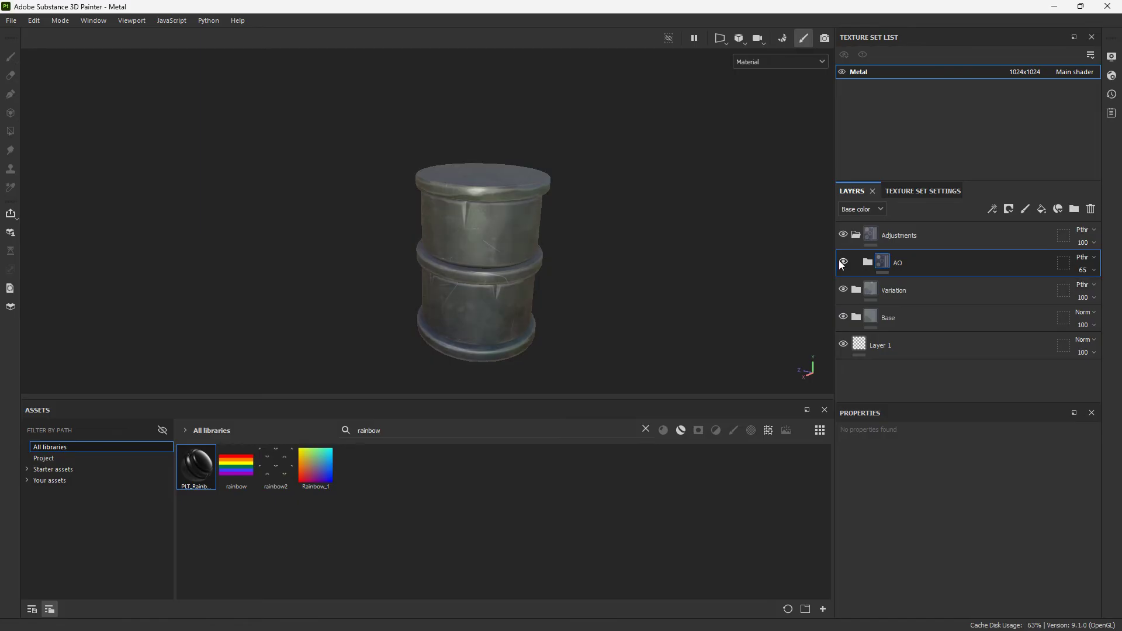
left_click(842, 262)
Inspect the PLT_RainbowVariation folder inside the Variation folder and open its opacity setting
left_click(855, 290)
scroll(877, 304, "down", 6)
scroll(862, 310, "down", 2)
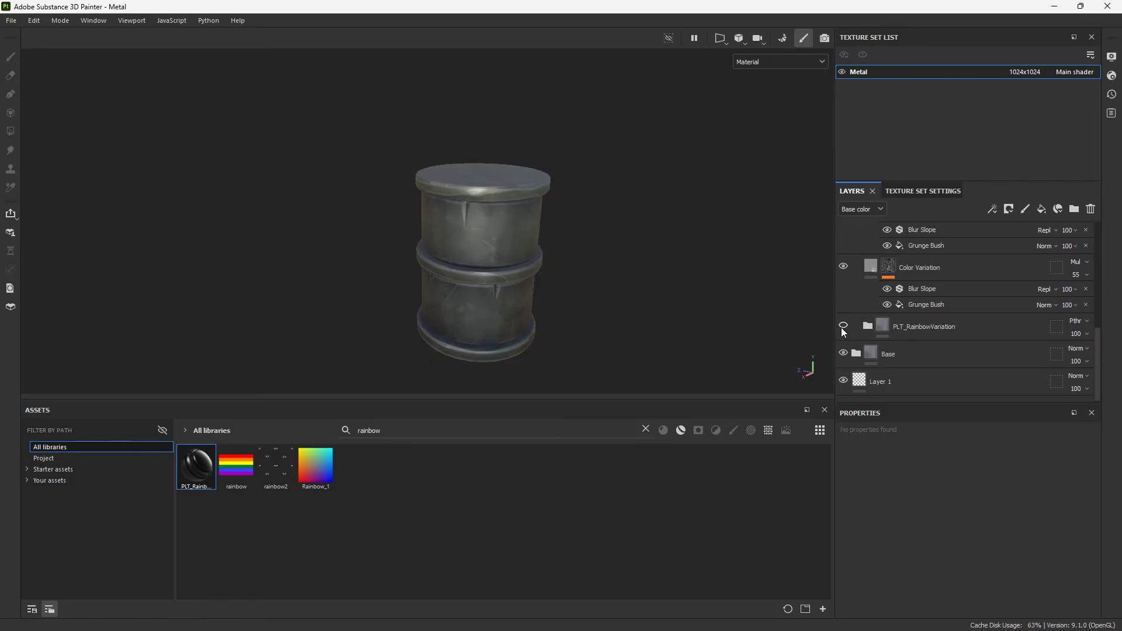
left_click(1081, 334)
Set the Gradient layer's base color in the Base folder to a dark, muted teal and check it under rotated lighting
left_click(859, 323)
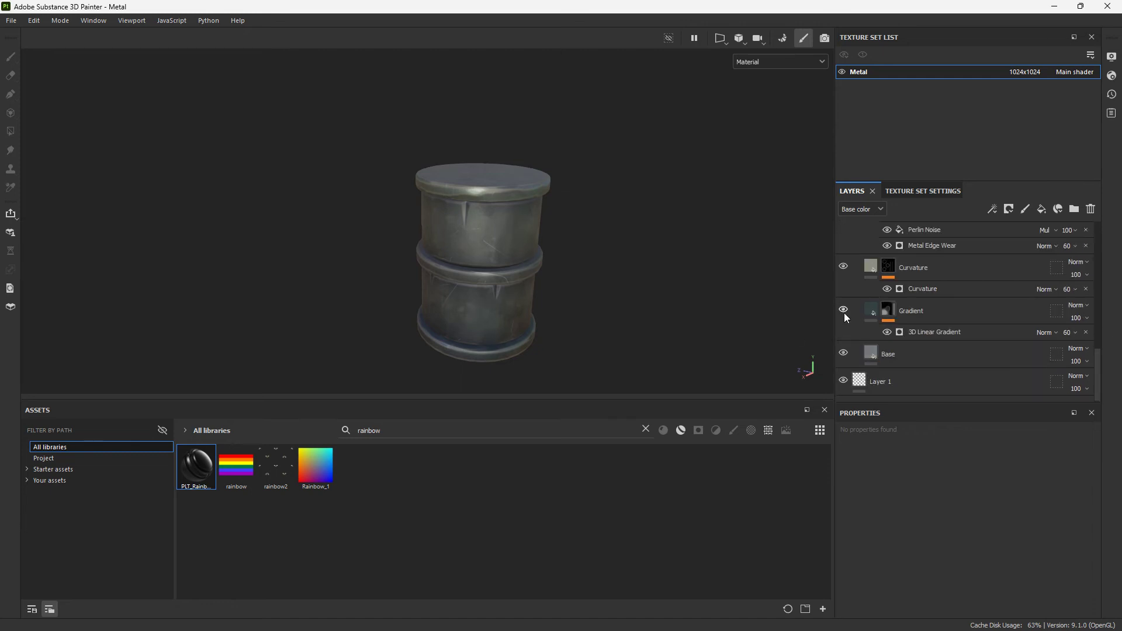
left_click(879, 324)
left_click(953, 569)
left_click_drag(695, 479, 678, 480)
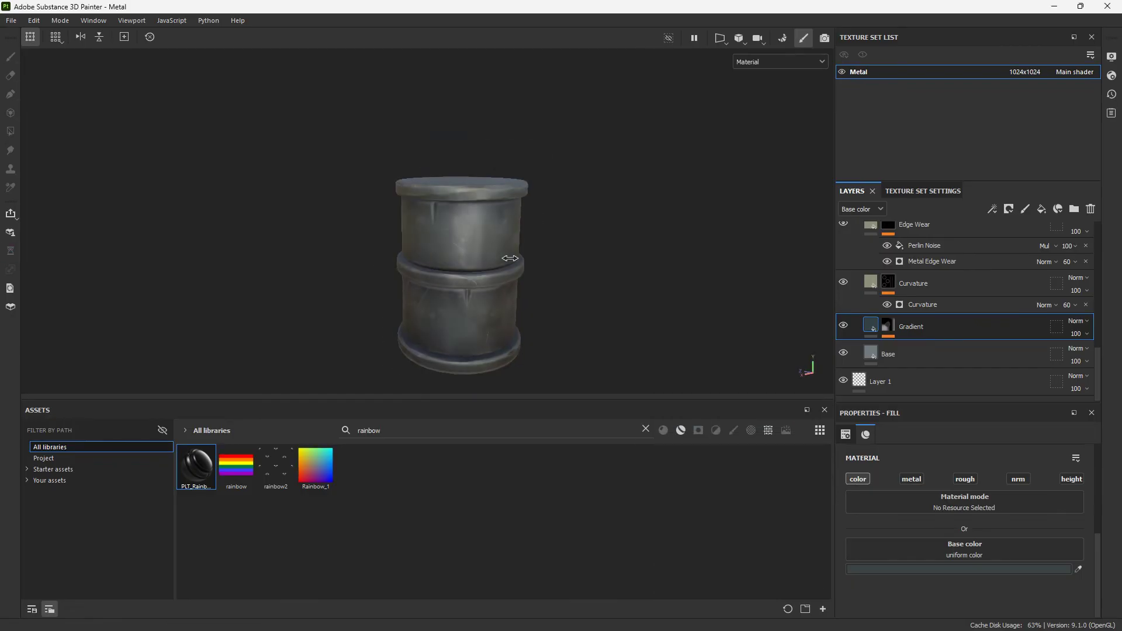
right_click_drag(511, 257, 485, 265, "shift")
left_click_drag(484, 265, 456, 266, "alt")
Search the assets for contrast and add the Contrast Luminosity filter above the AO folder in Adjustments
scroll(997, 309, "up", 5)
type("CONTRAST")
left_click_drag(236, 465, 428, 357)
left_click_drag(913, 247, 913, 251)
Search the assets for hsl and add the HSL Perceptive filter above Contrast Luminosity
double_click(374, 430)
type("hsl")
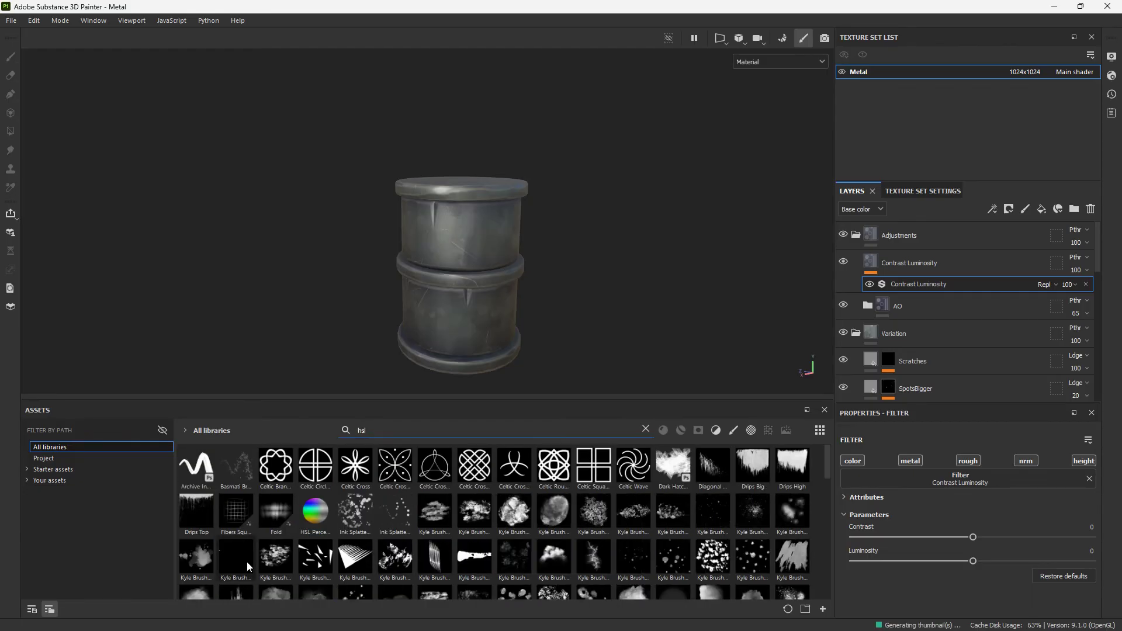
left_click_drag(315, 511, 914, 243)
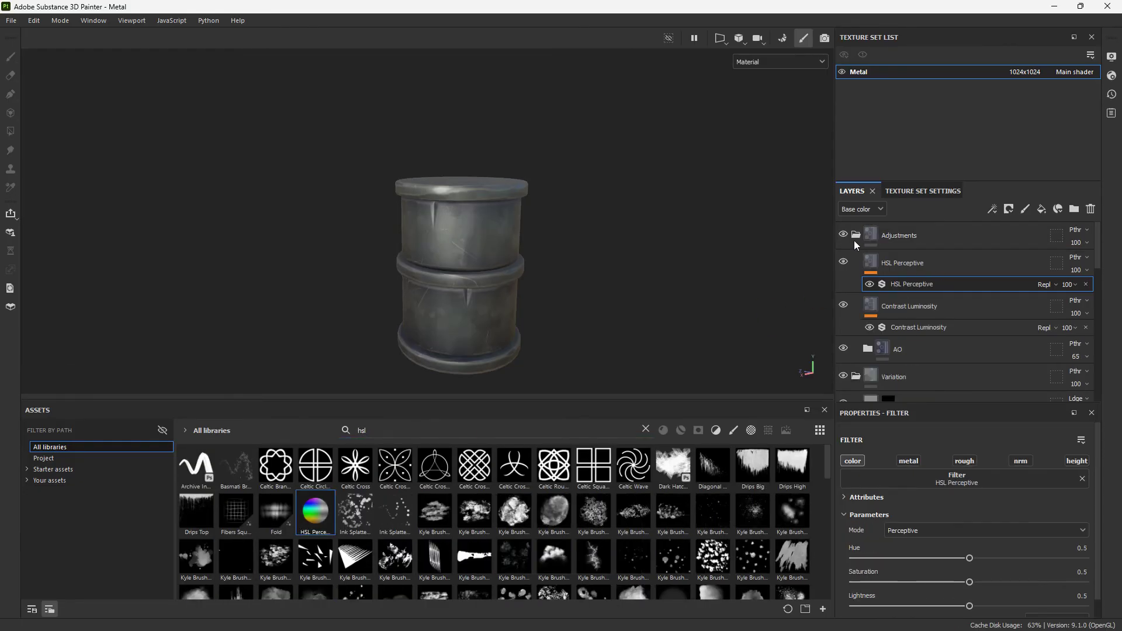
key("ctrl+z")
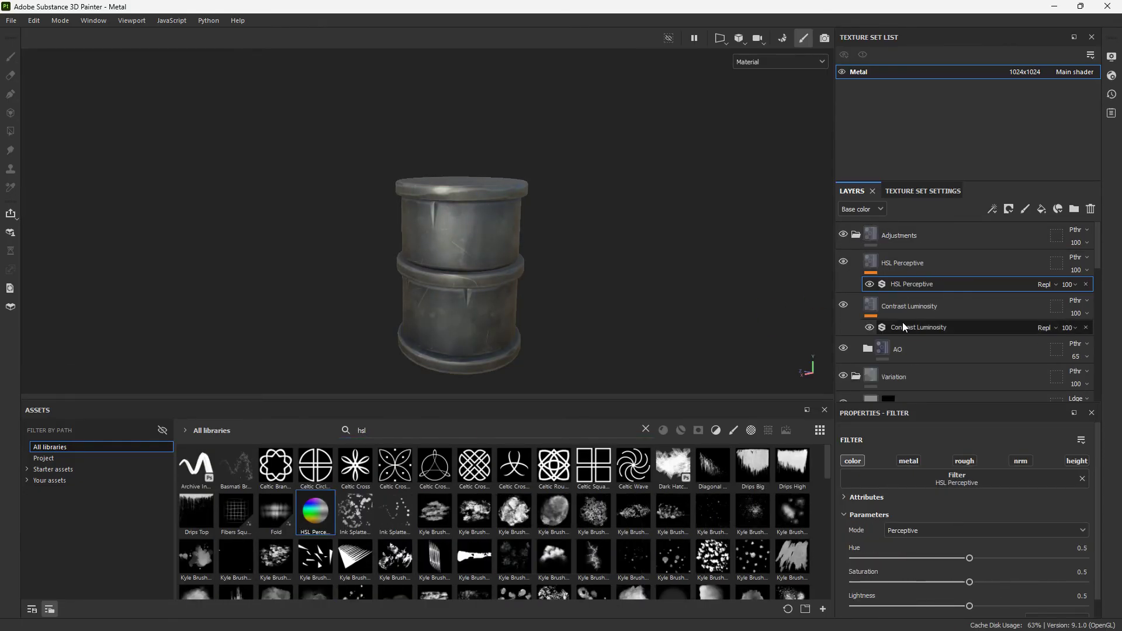
Try a contrast of about 0.55 in the Contrast Luminosity filter
left_click(912, 328)
left_click_drag(1018, 557, 1038, 571)
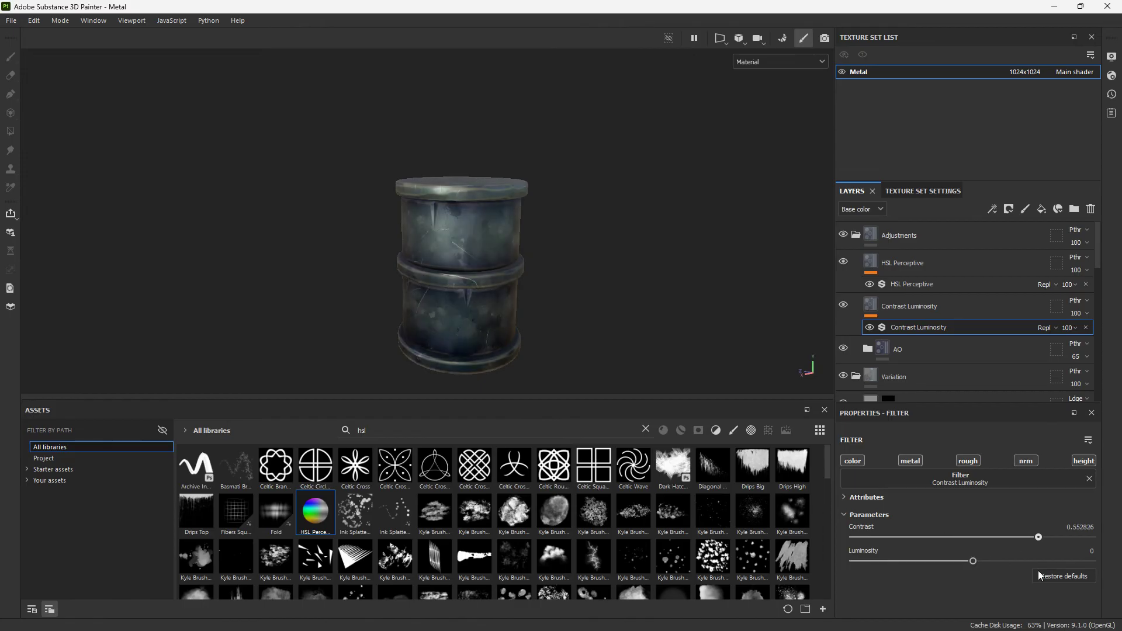
left_click_drag(374, 193, 331, 170, "alt")
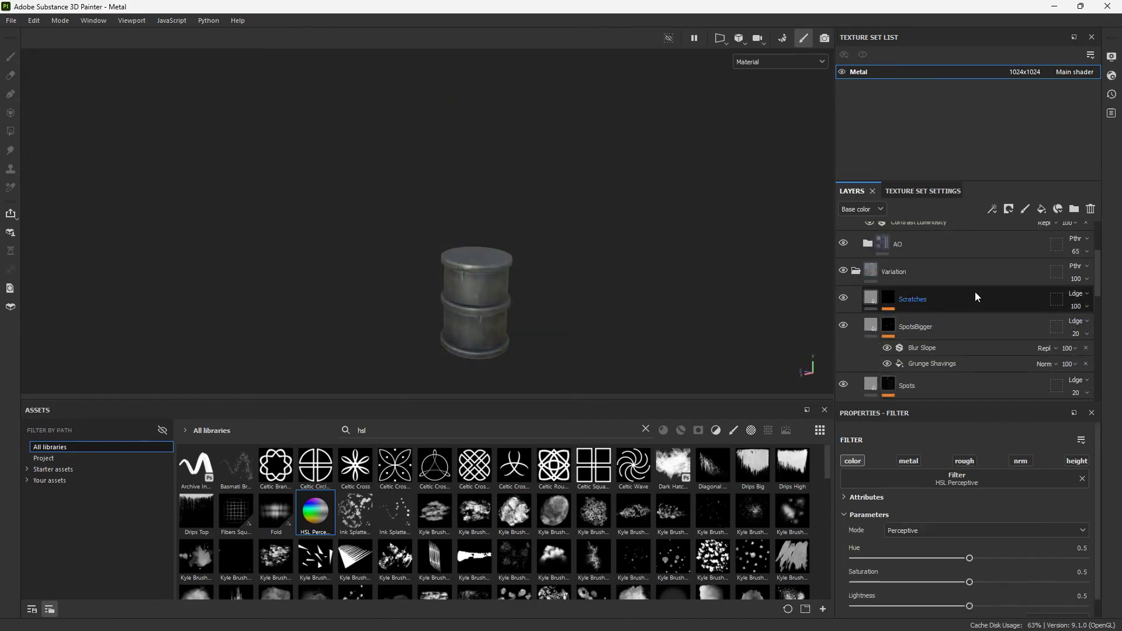
Add a fill layer above Scratches using only color, metallic and roughness, with metallic at 0.1653 and roughness at 0.2373
left_click(975, 297)
left_click(1041, 209)
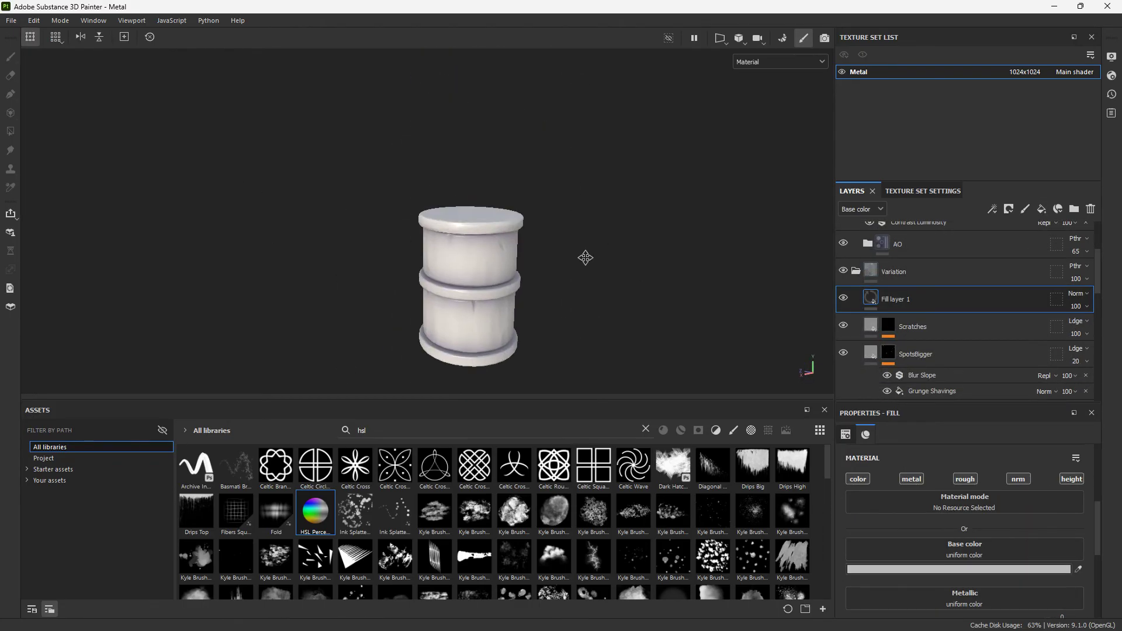
left_click(856, 479)
left_click(912, 480)
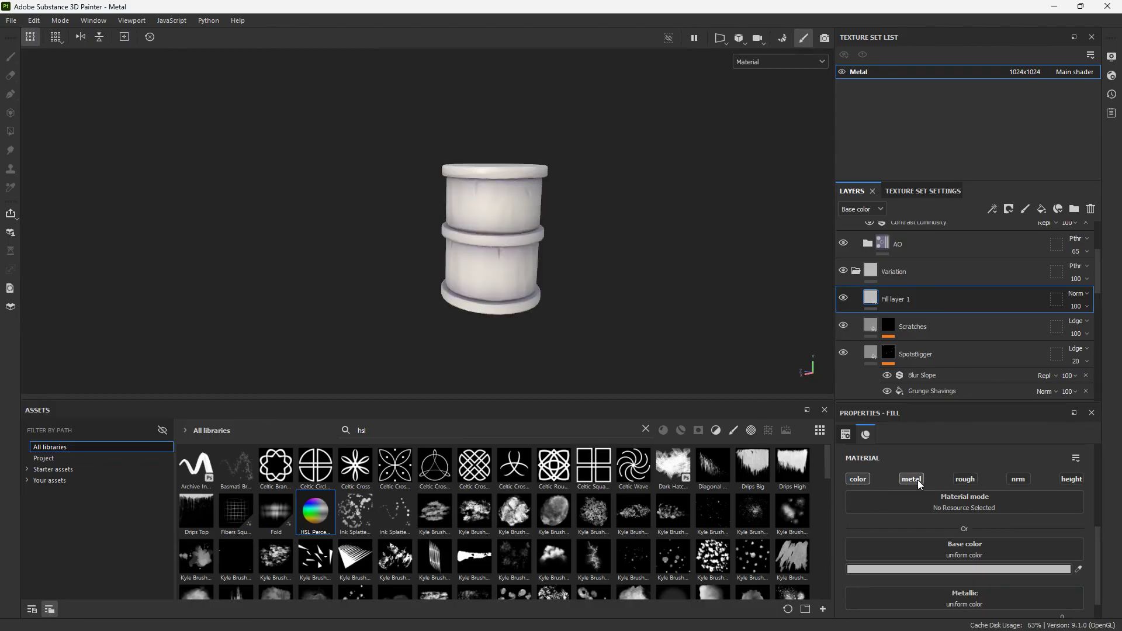
left_click(968, 479)
scroll(934, 584, "down", 2)
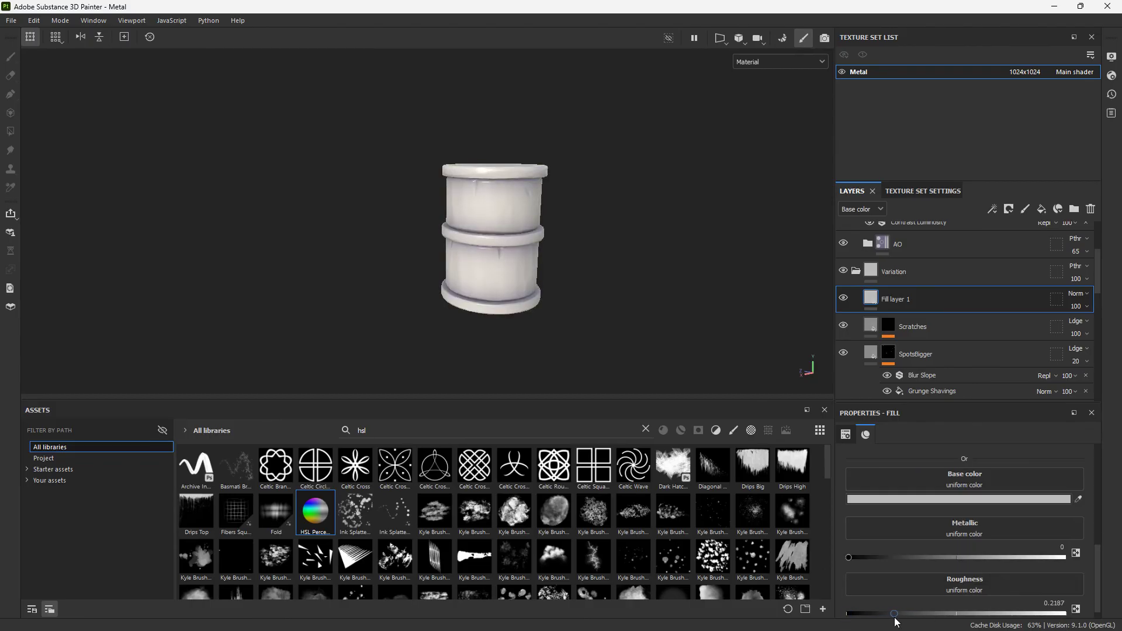
Rename the new fill layer Paint and place it in a folder also named Paint within the Variation folder
double_click(897, 299)
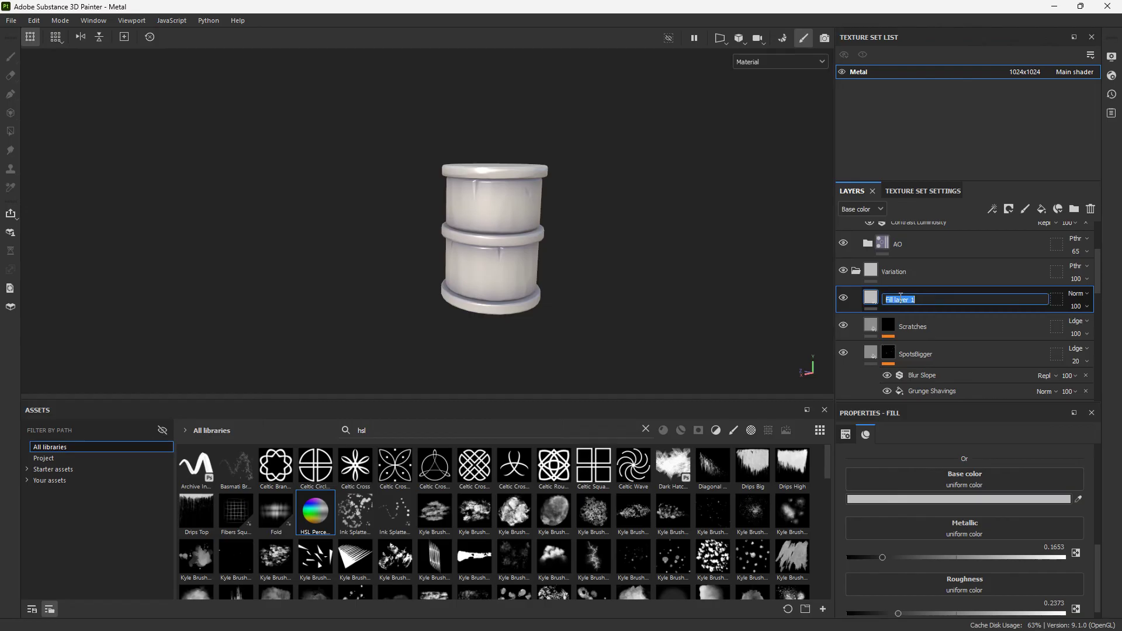
type("Paint")
key("Return")
key("ctrl+g")
left_click_drag(889, 321, 903, 293)
double_click(912, 299)
Add a black mask to the Paint folder
left_click(928, 322)
right_click(914, 300)
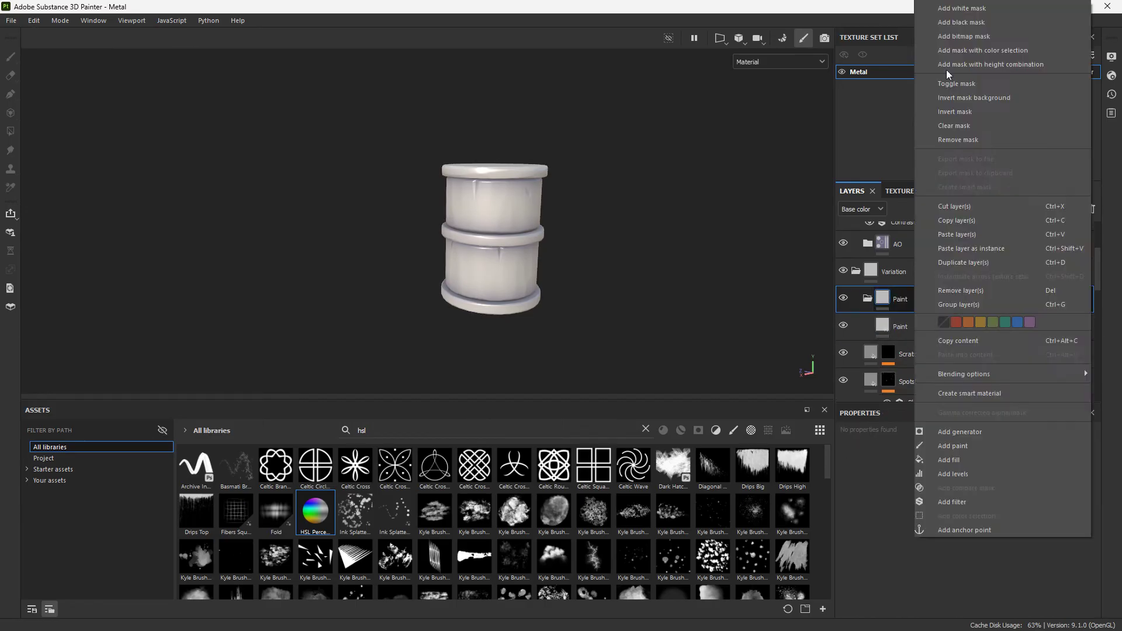
left_click(935, 23)
right_click(899, 299)
left_click(923, 379)
key("ctrl+z")
Add a Curvature generator to the Paint folder's mask, with Global Balance at 0.1 and Global Invert enabled
right_click(902, 302)
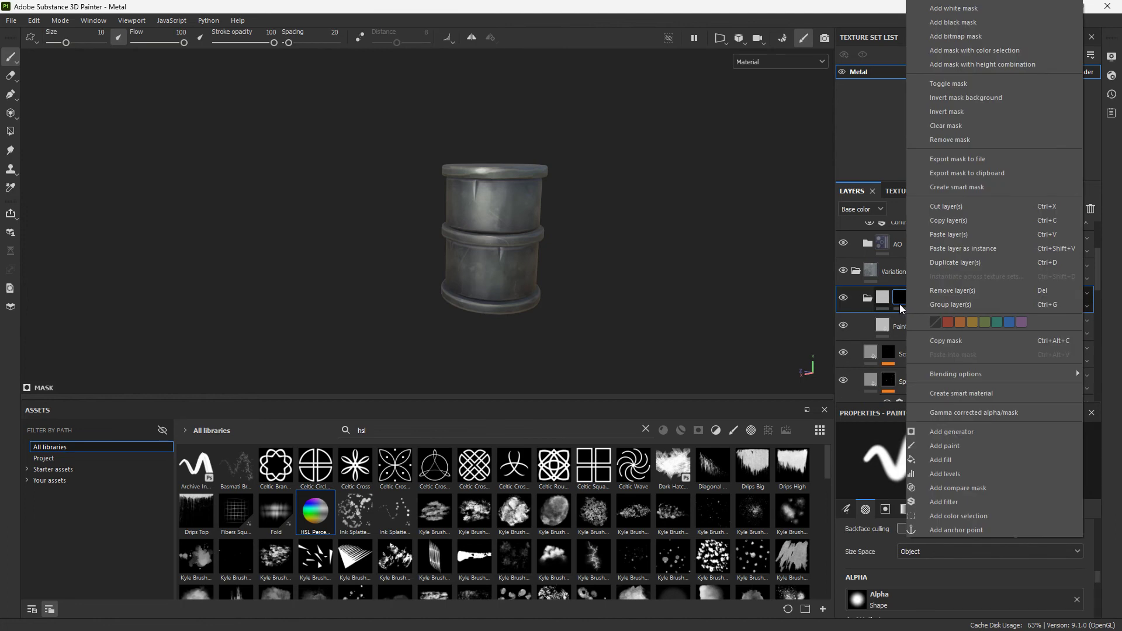
left_click(952, 432)
left_click(1046, 357)
left_click_drag(970, 564, 875, 568)
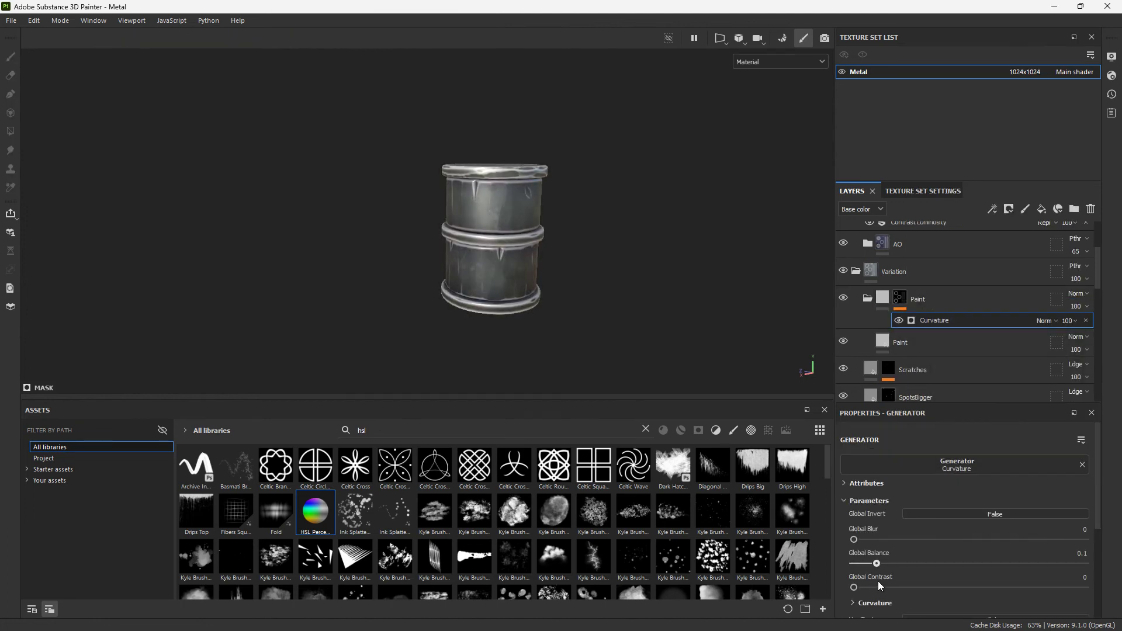
left_click(970, 513)
Change the Paint fill layer's base color to red
left_click(900, 342)
left_click(936, 499)
left_click(734, 308)
mouse_move(734, 307)
left_mouse_down()
mouse_move(754, 293)
mouse_move(745, 308)
left_mouse_up()
left_click_drag(539, 192, 441, 318, "alt")
scroll(446, 310, "up", 5)
Place a copy of the Curvature layer above the Paint fill layer inside the Paint folder
scroll(891, 352, "down", 10)
left_click(915, 324)
scroll(909, 319, "up", 7)
scroll(935, 327, "up", 4)
left_click(997, 348)
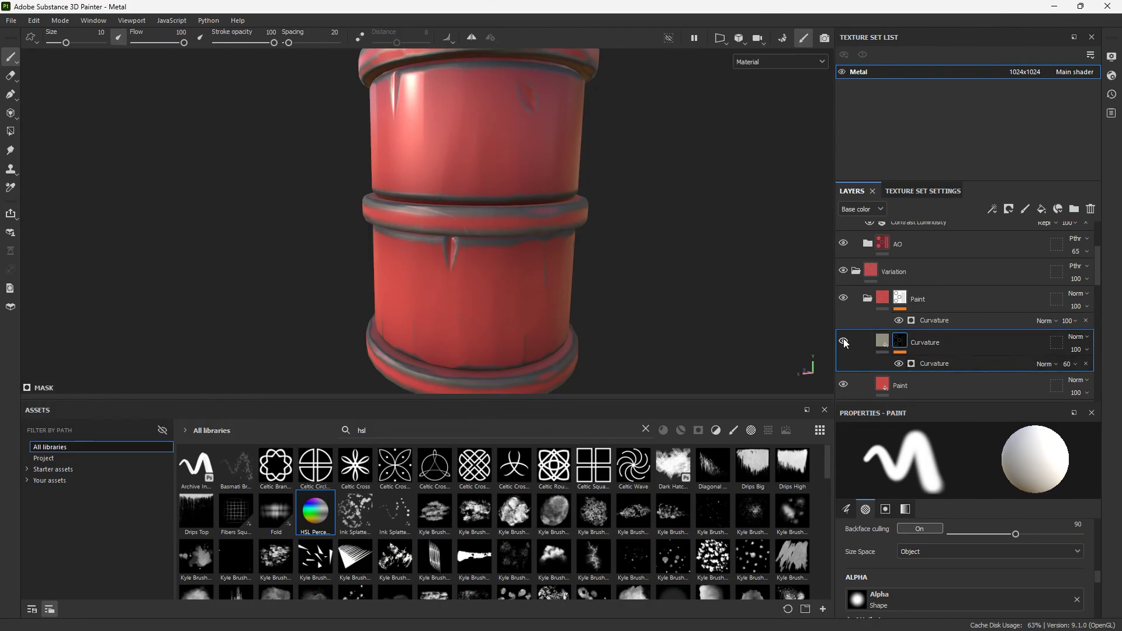
Adjust the Global Balance of the Curvature layer's mask generator to bring out more worn edges and streaks on the barrel
left_click(900, 342, "alt")
key("m")
left_click(934, 363)
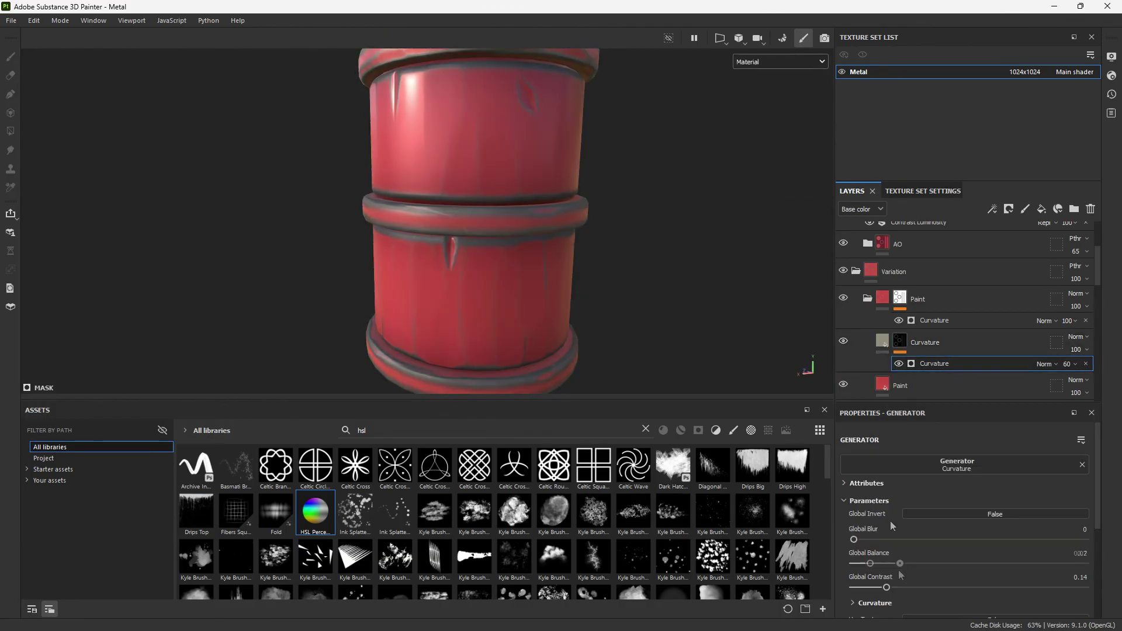
left_click_drag(889, 523, 917, 523)
Set the Curvature layer's base color to a neutral grey and choose another blending mode for the layer
left_click(882, 342)
left_click(920, 501)
left_click_drag(649, 327, 645, 325)
left_click(808, 243)
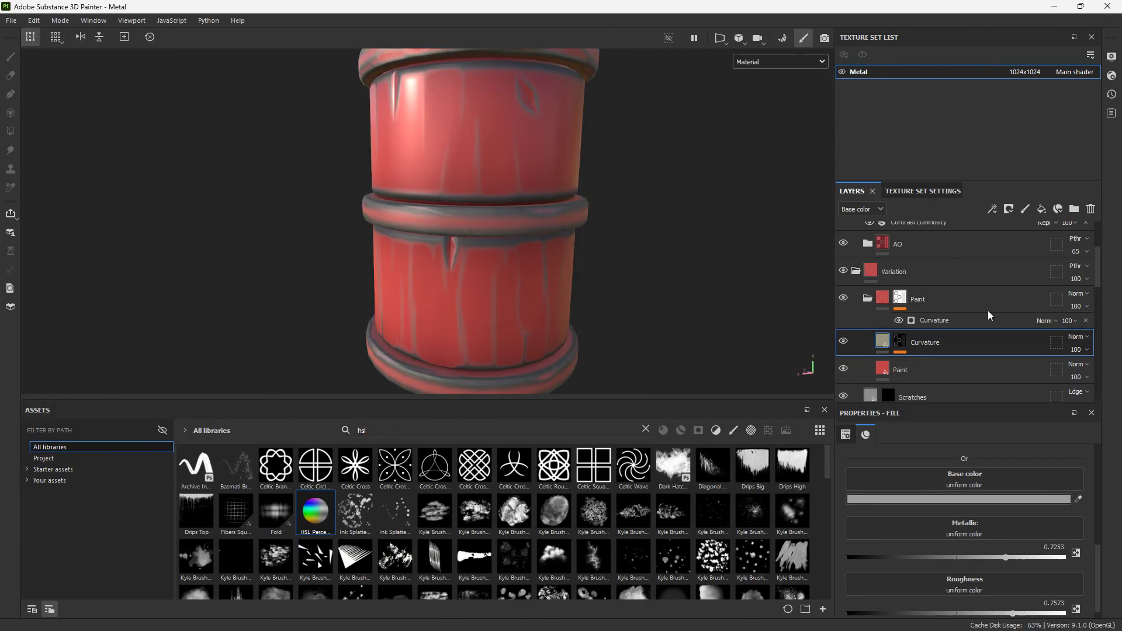
left_click(1077, 337)
left_click(1059, 88)
Sample the Paint layer's red as the Curvature layer's base color and fine-tune the shade
left_click_drag(1077, 498, 883, 367)
left_click(923, 499)
left_click_drag(747, 305, 758, 266)
left_click(809, 243)
scroll(865, 503, "up", 3)
left_click(860, 516, "alt")
left_click_drag(1088, 371, 1087, 371)
Hide the Paint folder to bring back the bare metal look of the barrel
scroll(426, 234, "down", 4)
mouse_move(468, 245)
left_mouse_down("alt")
mouse_move(602, 257)
mouse_move(526, 306)
left_mouse_up("alt")
left_click(844, 298)
scroll(526, 306, "up", 4)
left_click_drag(567, 343, 546, 280, "alt")
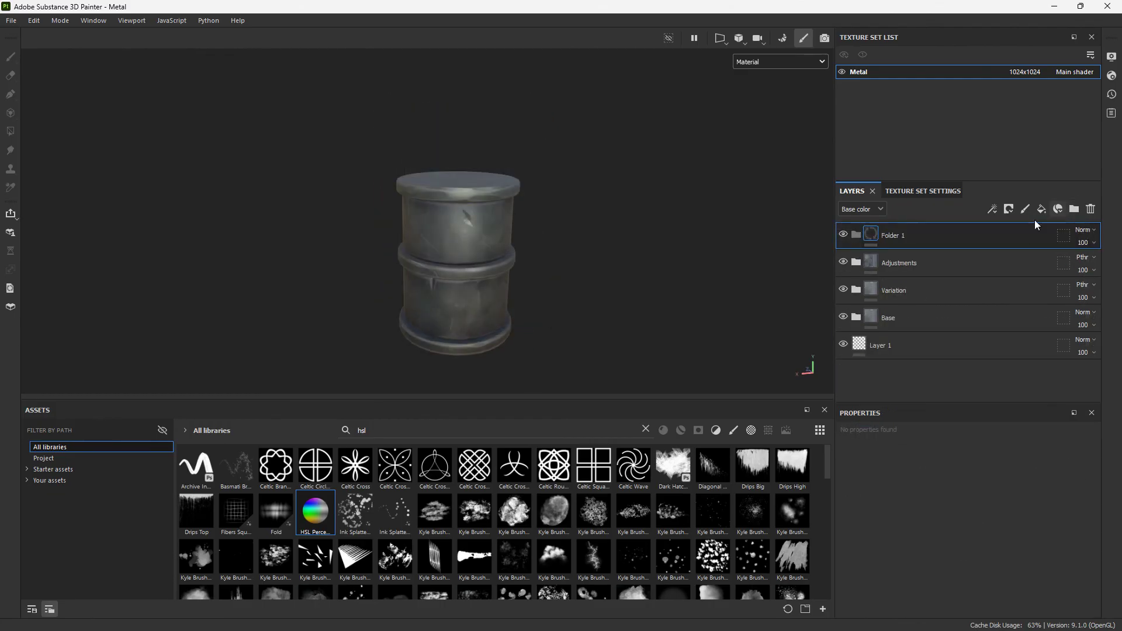
Rename the new top folder Metal and move the Adjustments, Variation and Base folders into it
double_click(912, 236)
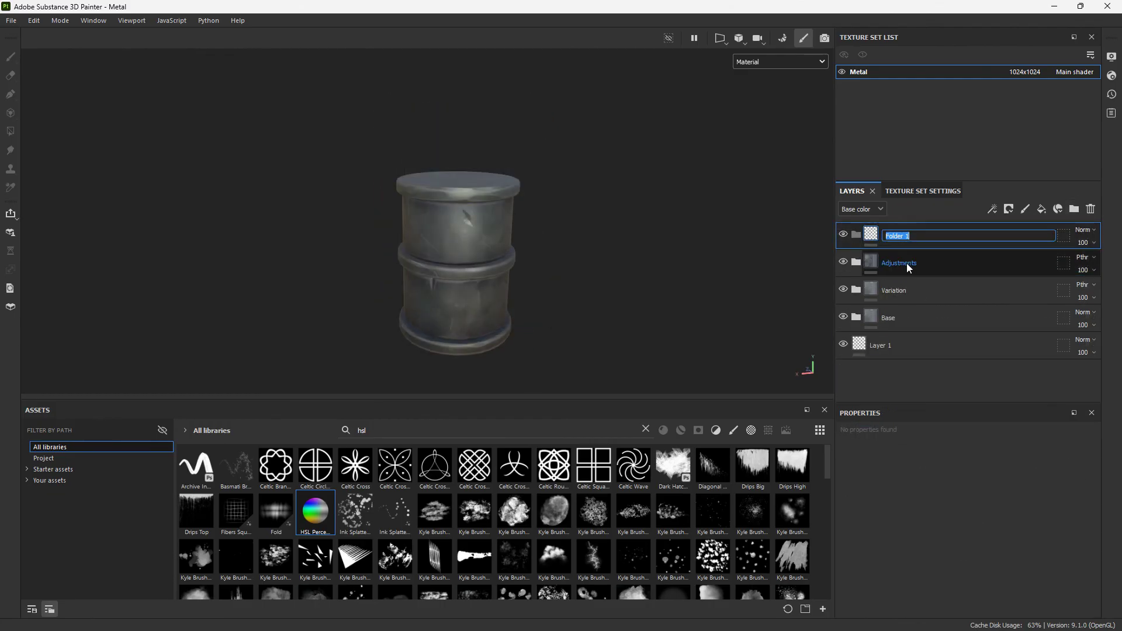
key("Return")
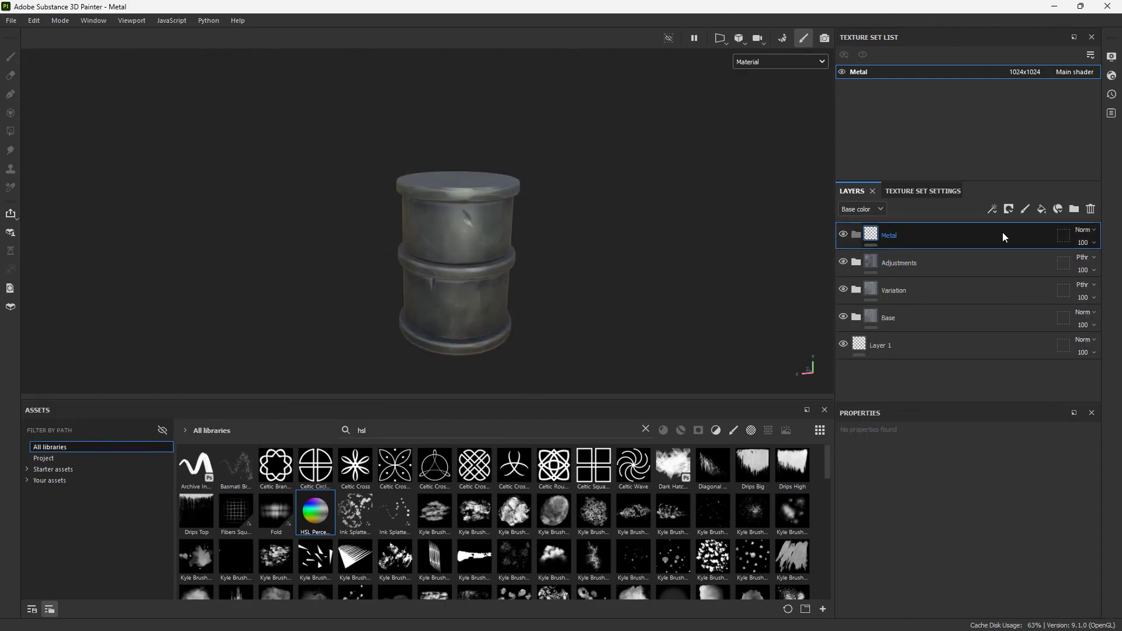
left_click(927, 323)
left_click(915, 269, "shift")
left_click_drag(915, 269, 922, 236)
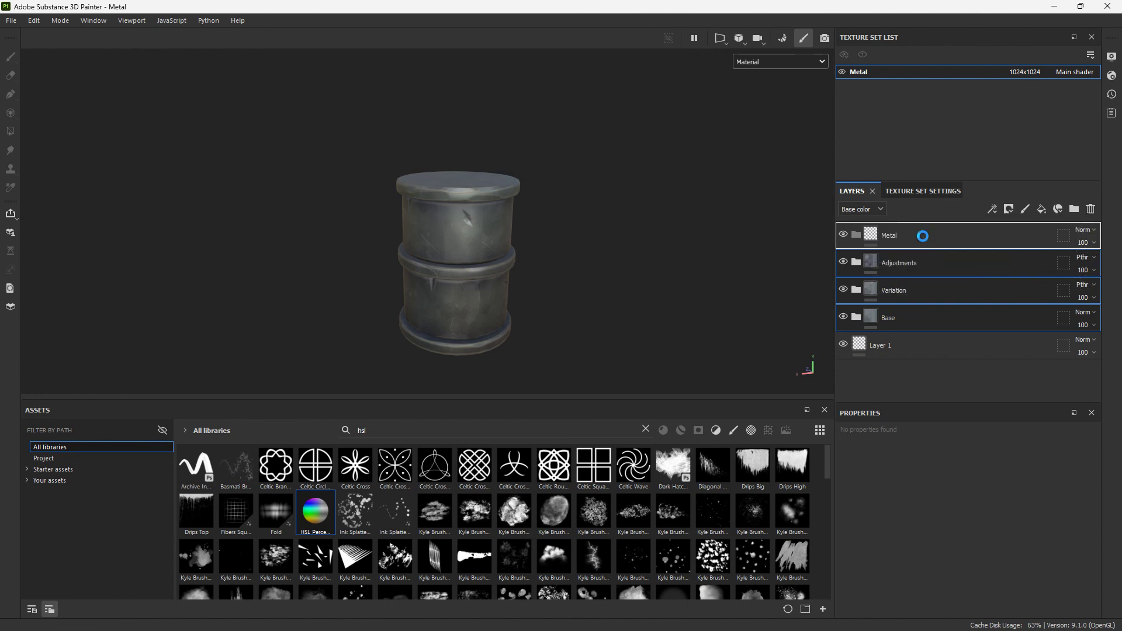
Set the Metal folder's blending mode to Passthrough and create a smart material from the folder
left_click(1082, 229)
left_click(1066, 251)
left_click(857, 234)
right_click(912, 234)
left_click(971, 393)
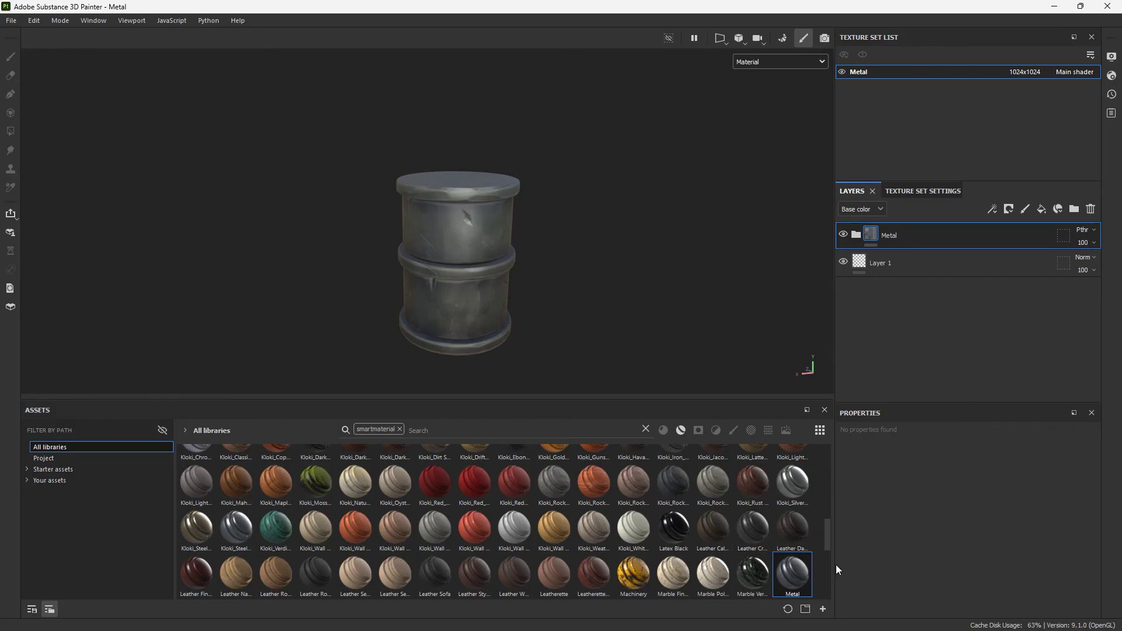
left_click_drag(693, 234, 679, 246, "alt")
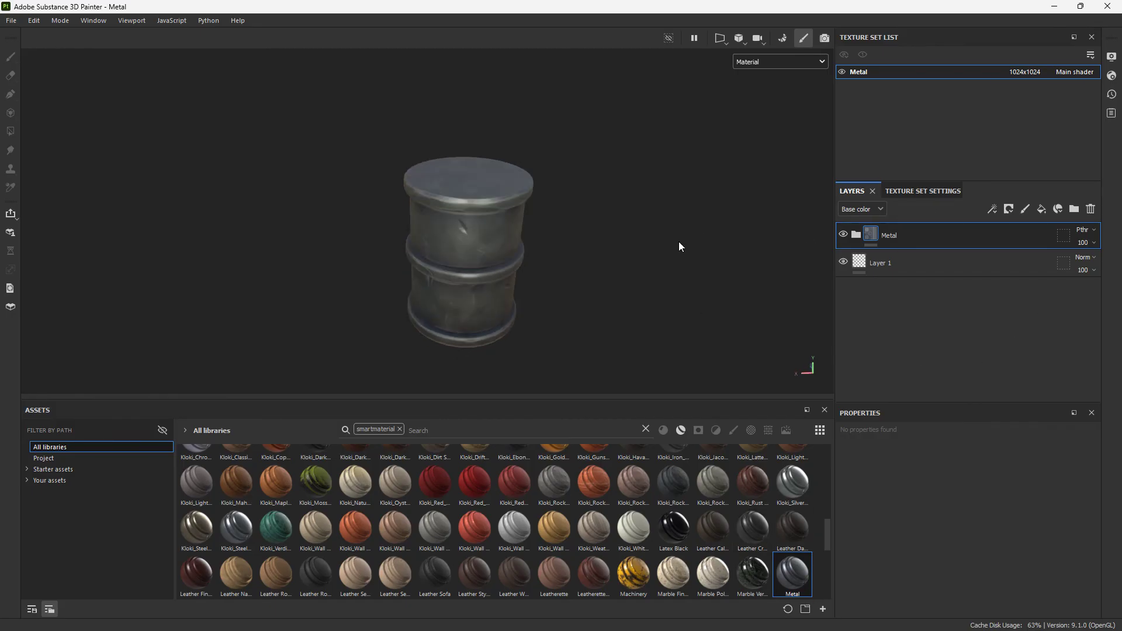